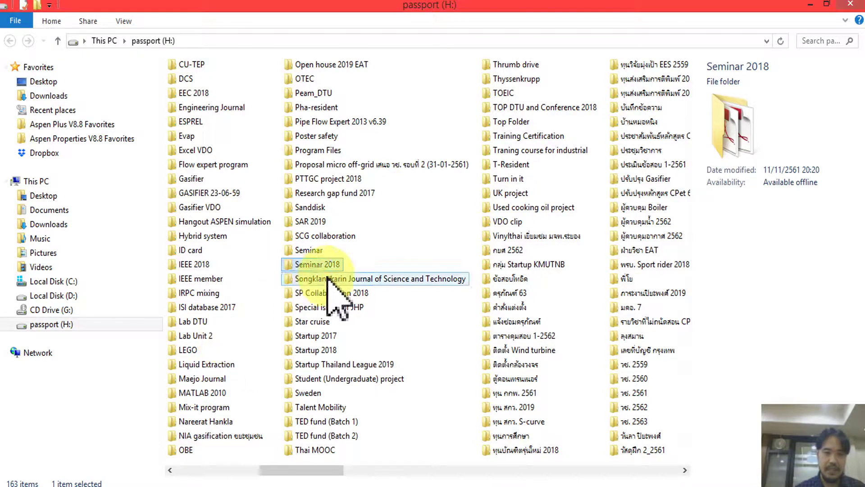
Step: Open the workbook รายงานค่าใช้จ่าย hybrid system (R2) from the folder numbered 9 in TED fund (Batch 1) on drive H
{"action": "left_click", "coordinate": [505, 244]}
{"action": "scroll", "coordinate": [518, 248], "scroll_direction": "down", "scroll_amount": 3}
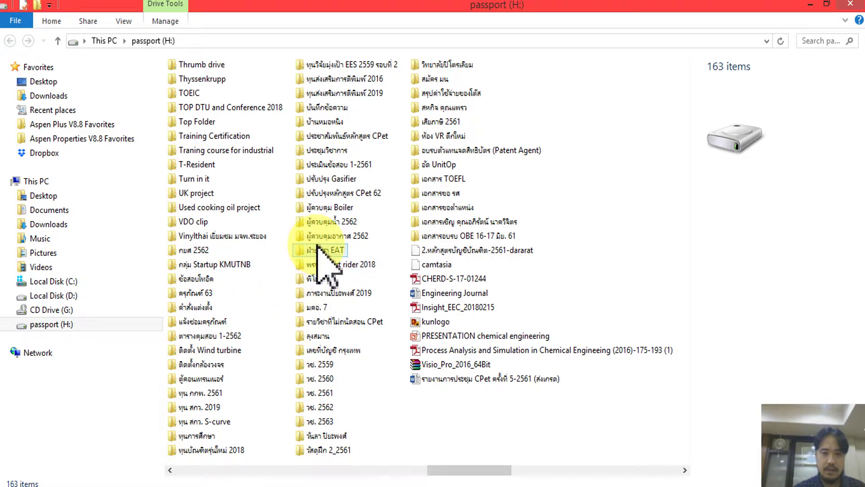
{"action": "scroll", "coordinate": [331, 293], "scroll_direction": "up", "scroll_amount": 2}
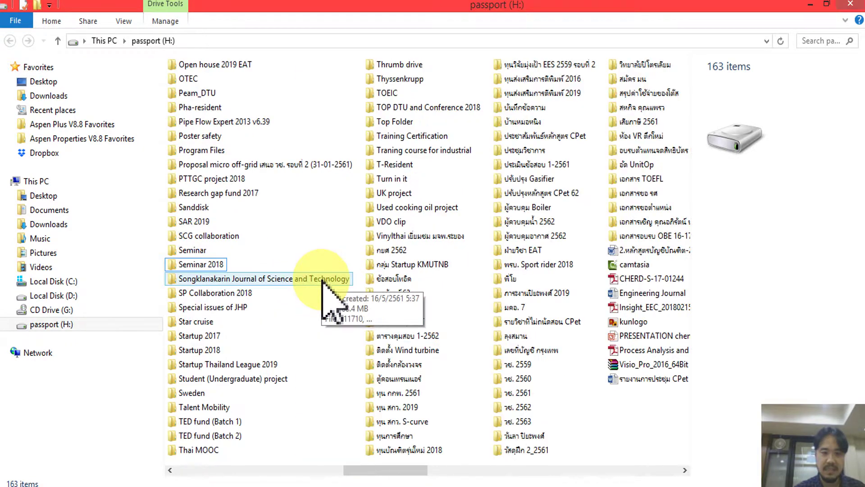
{"action": "double_click", "coordinate": [242, 419]}
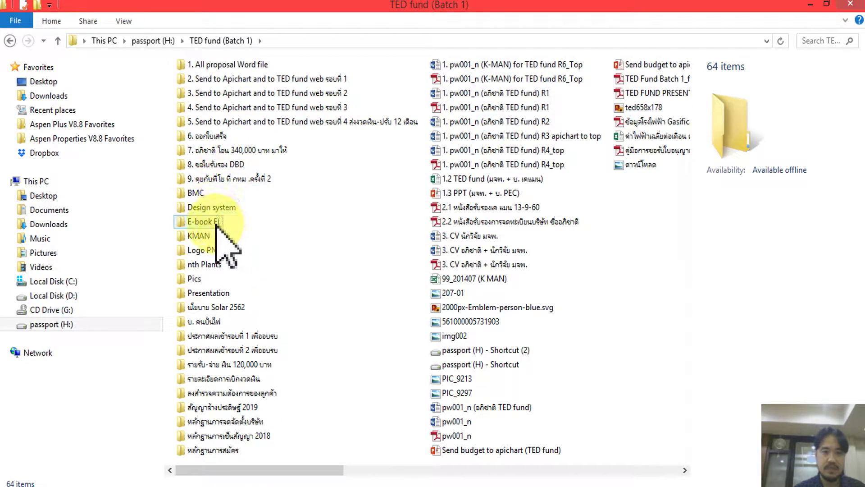
{"action": "double_click", "coordinate": [217, 182]}
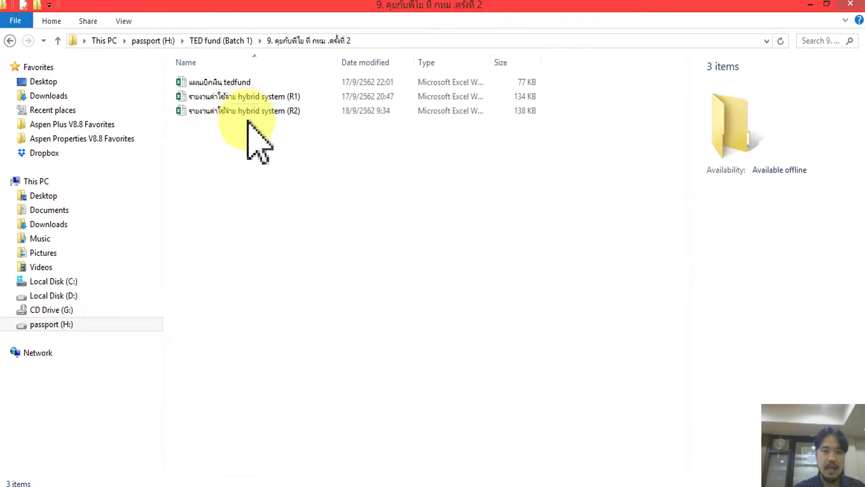
{"action": "double_click", "coordinate": [234, 111]}
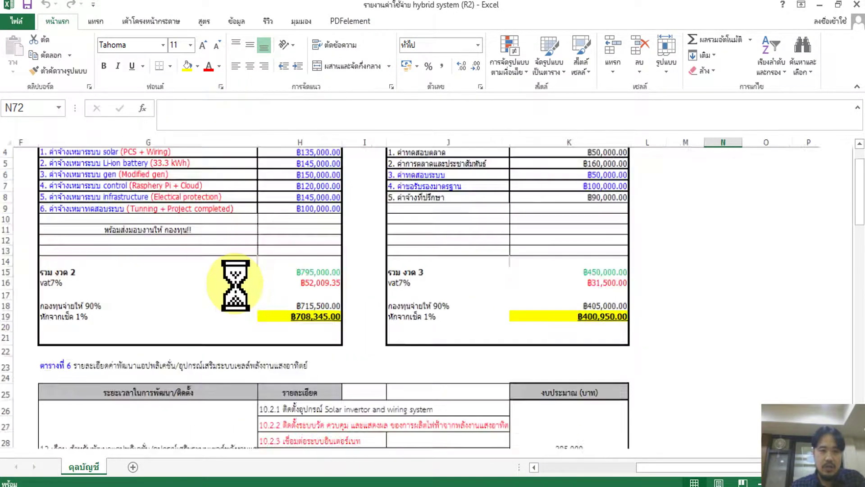
Step: Examine the installment 2 expense items and the Table 6 solar system development details in the worksheet
{"action": "left_click_drag", "start_coordinate": [668, 472], "coordinate": [625, 467]}
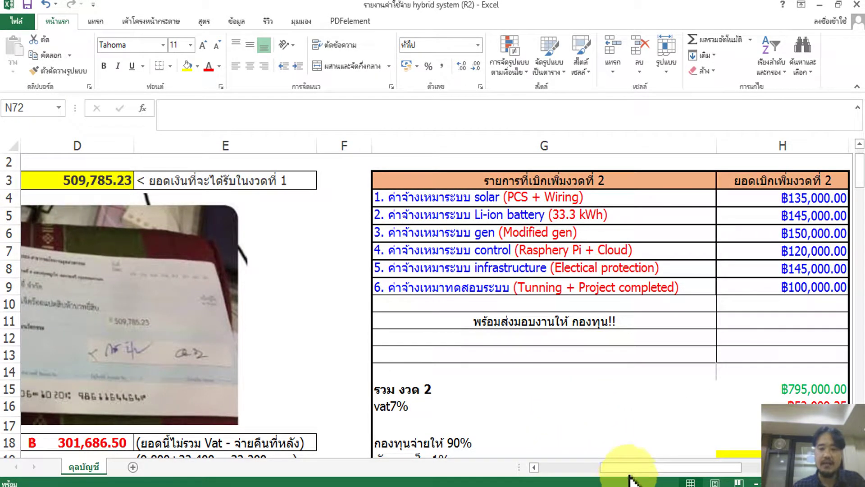
{"action": "left_click_drag", "start_coordinate": [618, 469], "coordinate": [659, 473]}
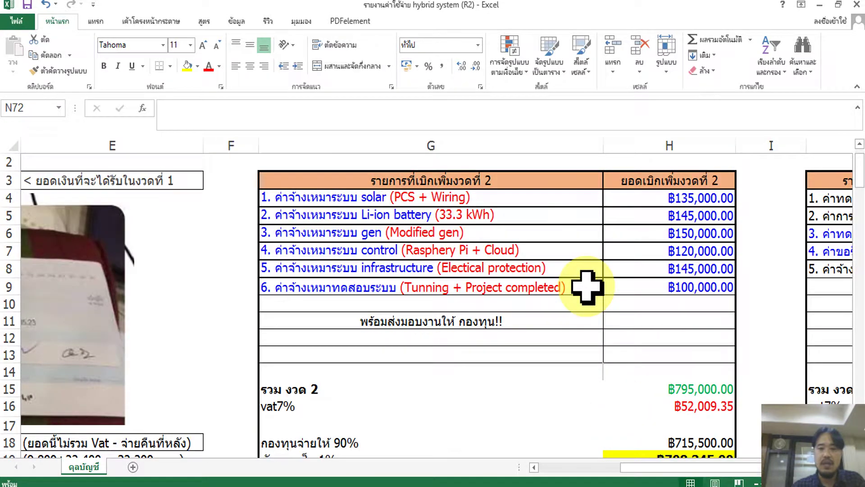
{"action": "scroll", "coordinate": [580, 289], "scroll_direction": "down", "scroll_amount": 3}
{"action": "scroll", "coordinate": [585, 287], "scroll_direction": "up", "scroll_amount": 1}
{"action": "scroll", "coordinate": [586, 287], "scroll_direction": "up", "scroll_amount": 3}
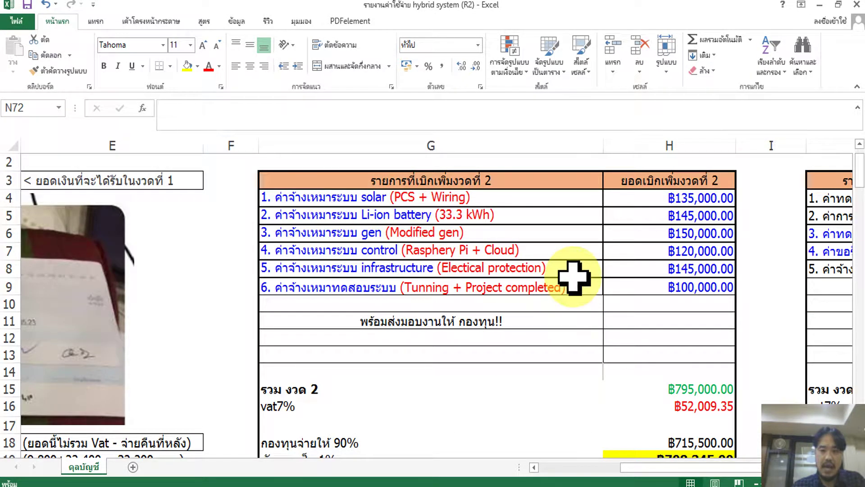
{"action": "scroll", "coordinate": [643, 290], "scroll_direction": "down", "scroll_amount": 5}
{"action": "scroll", "coordinate": [645, 290], "scroll_direction": "down", "scroll_amount": 2}
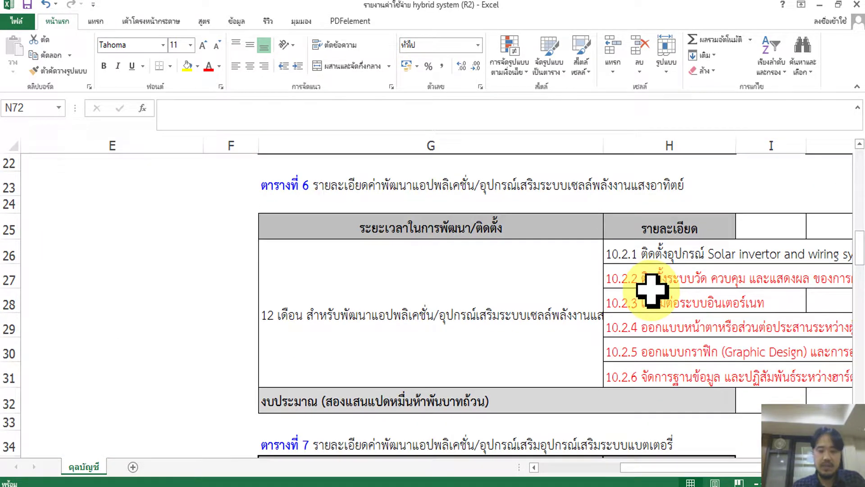
{"action": "left_click_drag", "start_coordinate": [649, 473], "coordinate": [681, 474]}
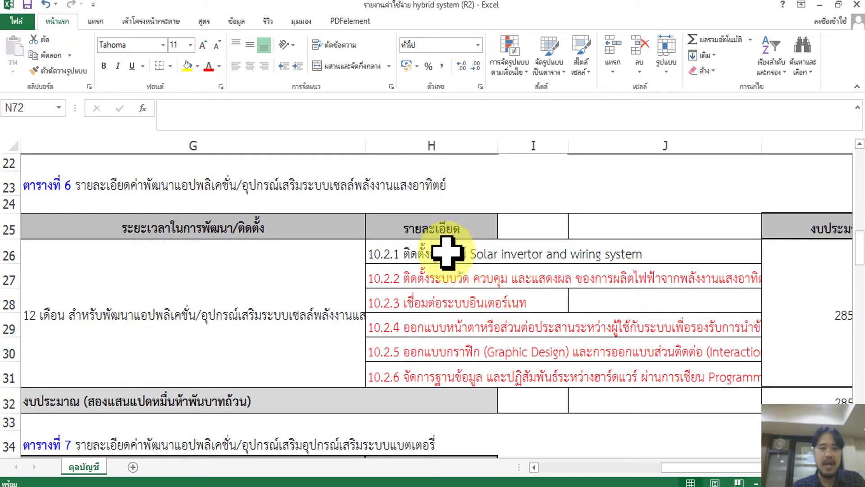
{"action": "scroll", "coordinate": [390, 234], "scroll_direction": "down", "scroll_amount": 2, "text": "ctrl"}
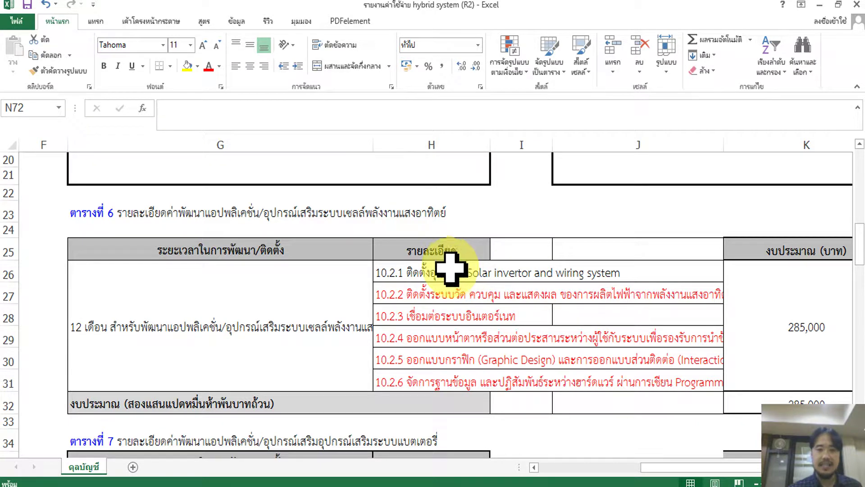
{"action": "left_click", "coordinate": [408, 274]}
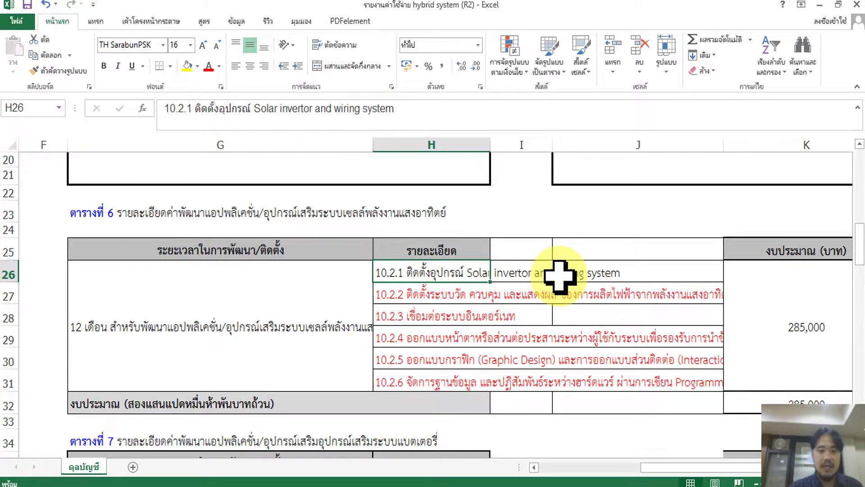
{"action": "left_click", "coordinate": [97, 212]}
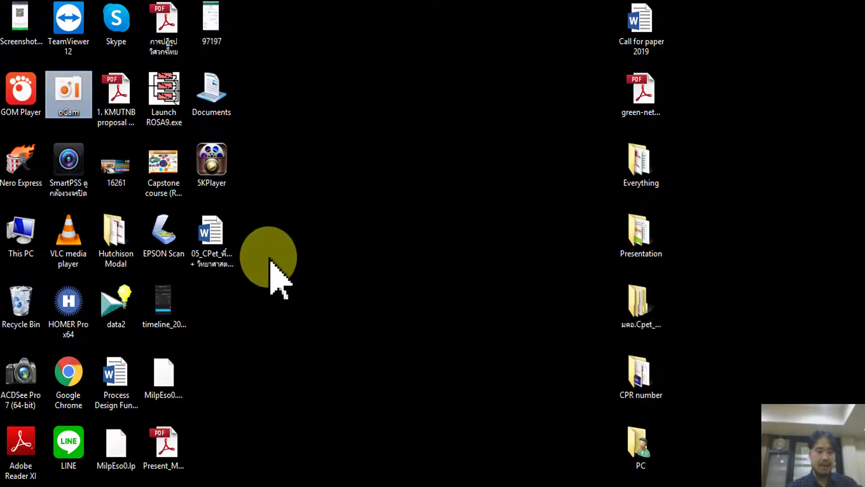
Step: Launch LINE from the desktop, dismiss its startup notice and hide the chat list
{"action": "left_click", "coordinate": [83, 450]}
{"action": "double_click", "coordinate": [84, 450]}
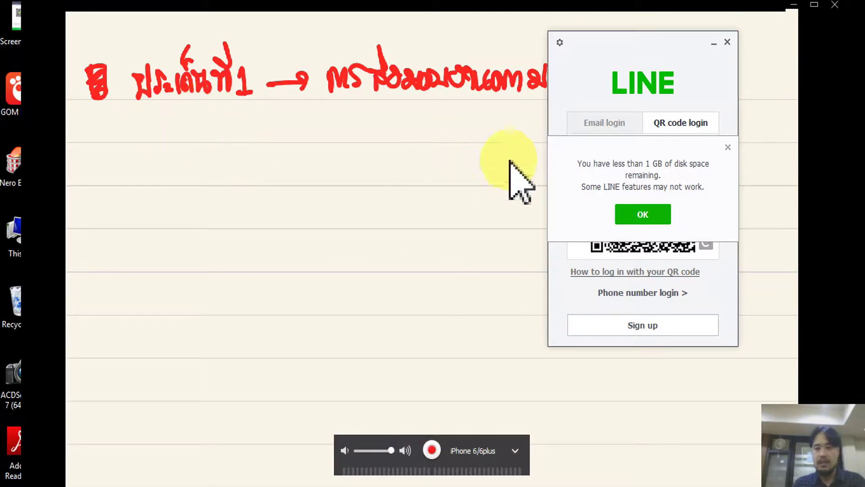
{"action": "left_click", "coordinate": [640, 213]}
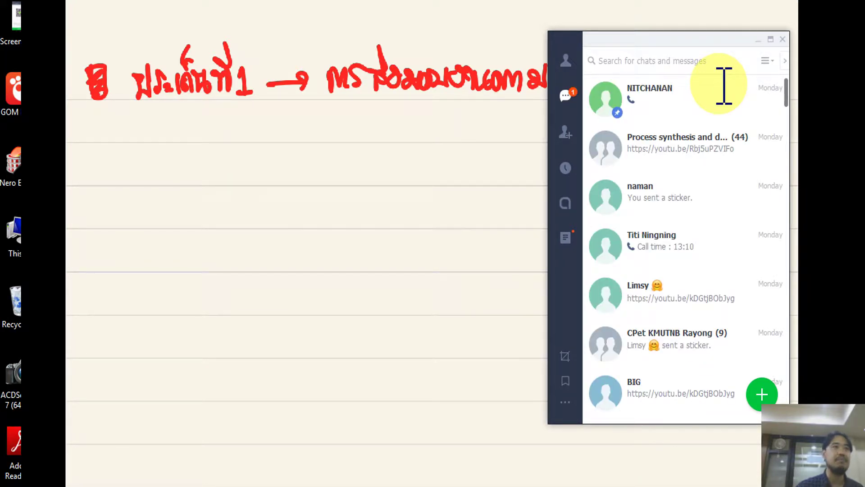
{"action": "key", "text": "Escape"}
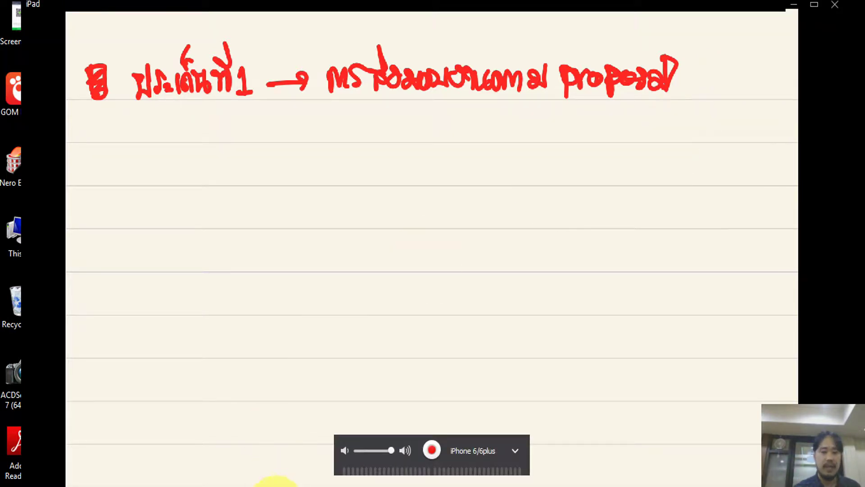
Step: Switch to File Explorer and open the folder numbered 5, the fourth-round submission, in TED fund (Batch 1)
{"action": "left_click", "coordinate": [52, 485]}
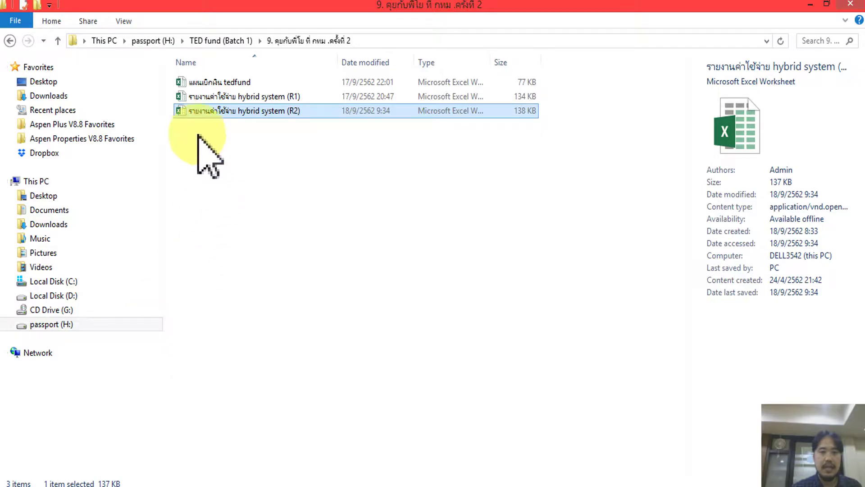
{"action": "left_click", "coordinate": [232, 41]}
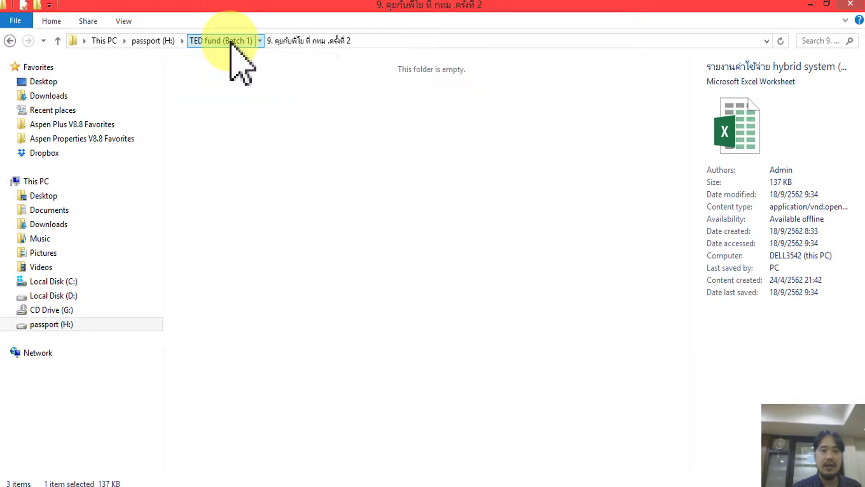
{"action": "left_click", "coordinate": [273, 122]}
{"action": "double_click", "coordinate": [273, 122]}
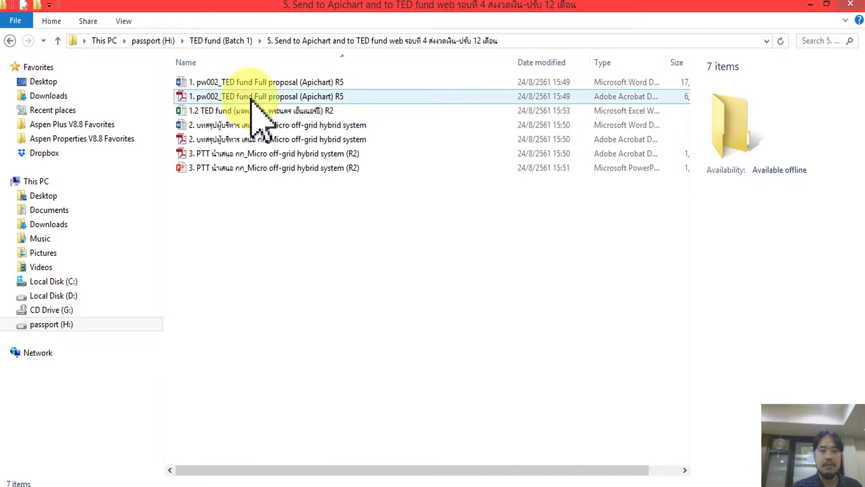
Step: Send the pw002 TED fund Full proposal R5 PDF to the Phra Nakhon Energy_PECTEC group in LINE and close the chat
{"action": "left_click", "coordinate": [251, 96]}
{"action": "left_click", "coordinate": [220, 482]}
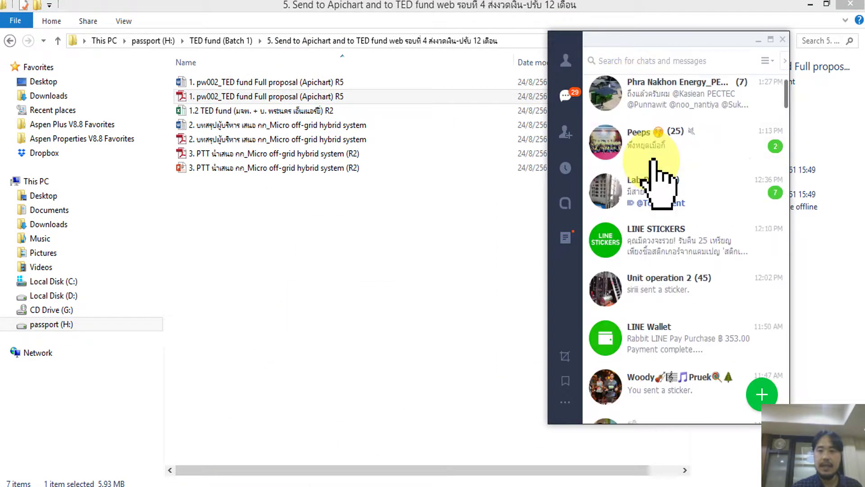
{"action": "left_click", "coordinate": [651, 95]}
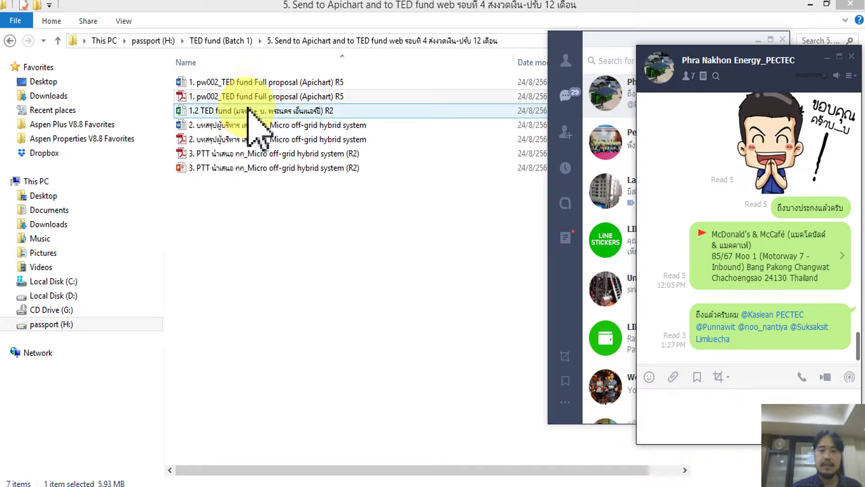
{"action": "left_click", "coordinate": [695, 183]}
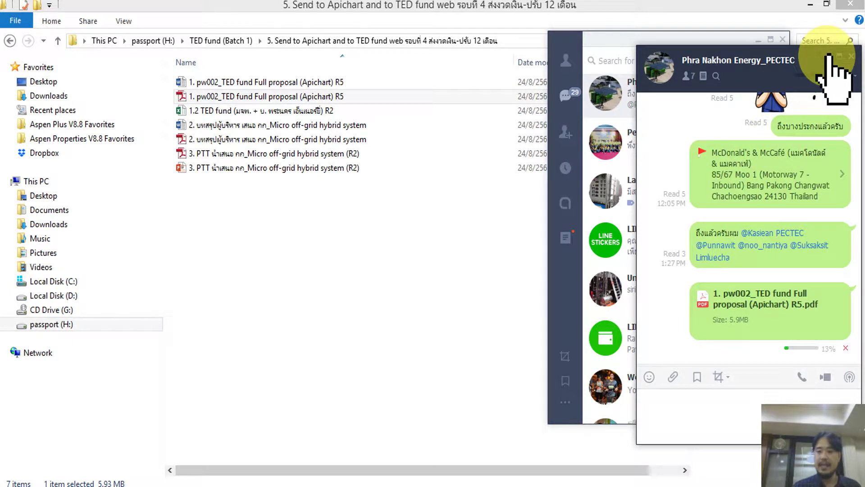
{"action": "left_click", "coordinate": [851, 56]}
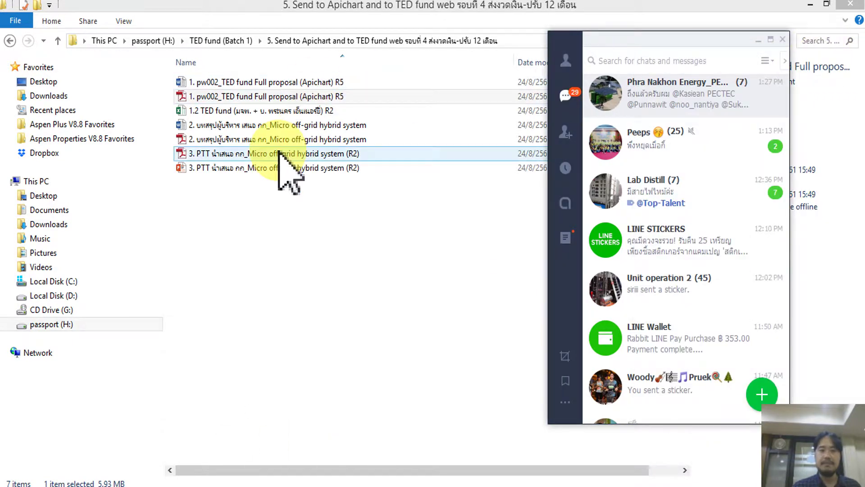
Step: Open the pw002 TED fund Full proposal R5 PDF and view the micro off-grid system diagram on page 4 at 100% zoom
{"action": "left_click", "coordinate": [282, 96]}
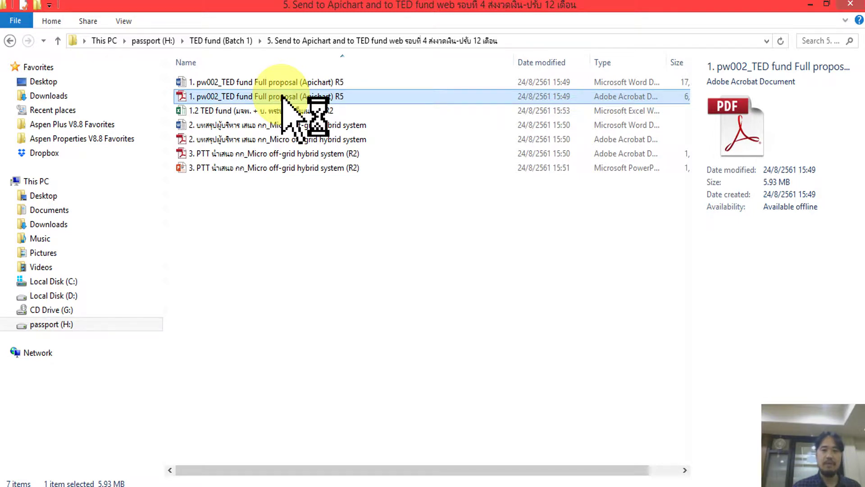
{"action": "scroll", "coordinate": [387, 245], "scroll_direction": "down", "scroll_amount": 3}
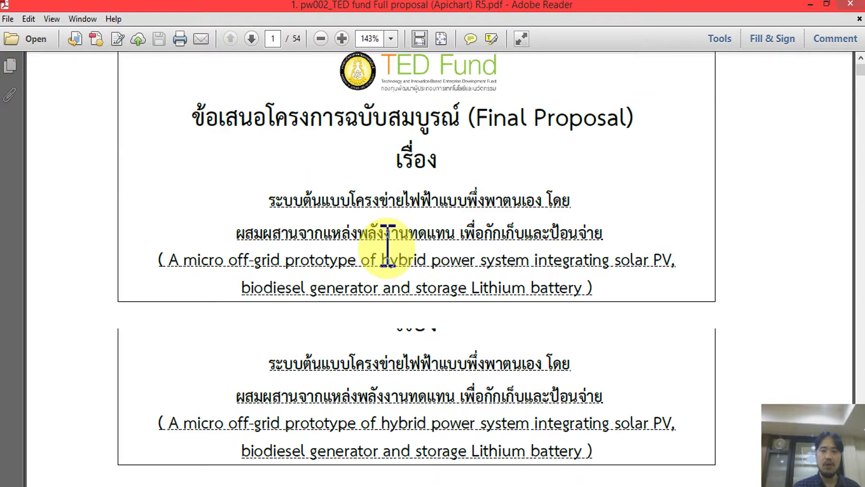
{"action": "scroll", "coordinate": [387, 248], "scroll_direction": "down", "scroll_amount": 15}
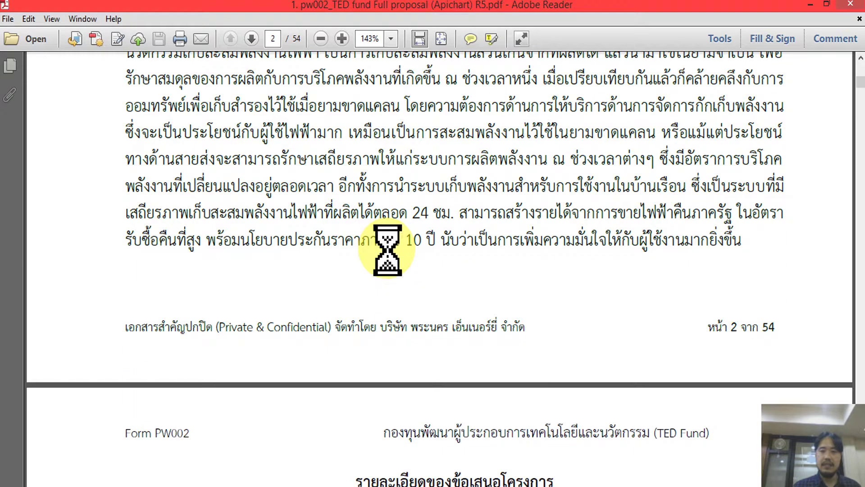
{"action": "scroll", "coordinate": [387, 248], "scroll_direction": "down", "scroll_amount": 20}
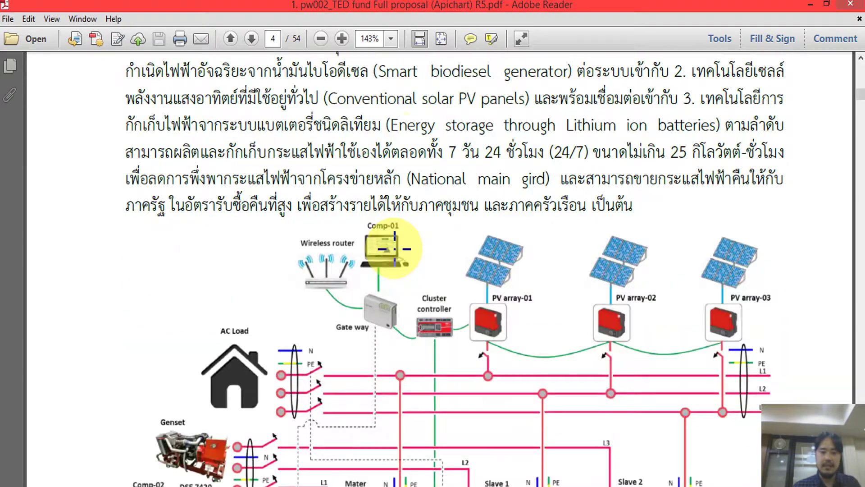
{"action": "scroll", "coordinate": [395, 248], "scroll_direction": "down", "scroll_amount": 1}
{"action": "scroll", "coordinate": [395, 247], "scroll_direction": "down", "scroll_amount": 1}
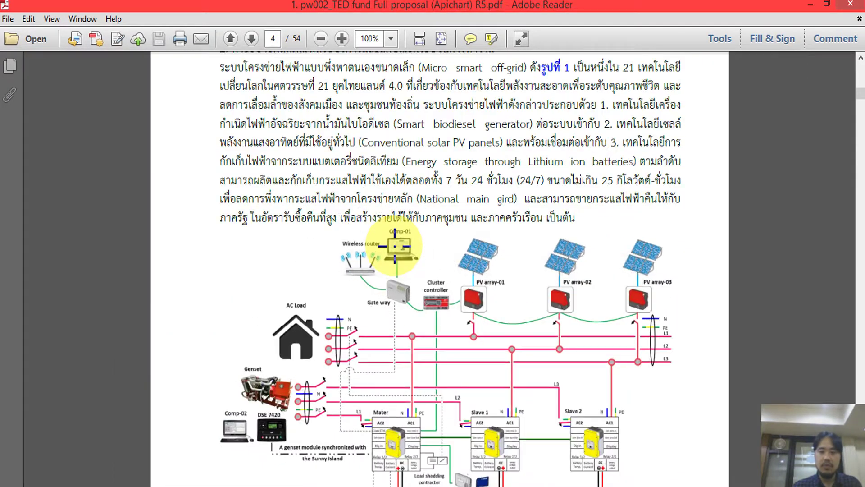
Step: Review the proposal's project budget, team and adviser profiles and past innovation activities on pages 7 to 11
{"action": "scroll", "coordinate": [397, 246], "scroll_direction": "down", "scroll_amount": 20}
{"action": "scroll", "coordinate": [400, 243], "scroll_direction": "down", "scroll_amount": 20}
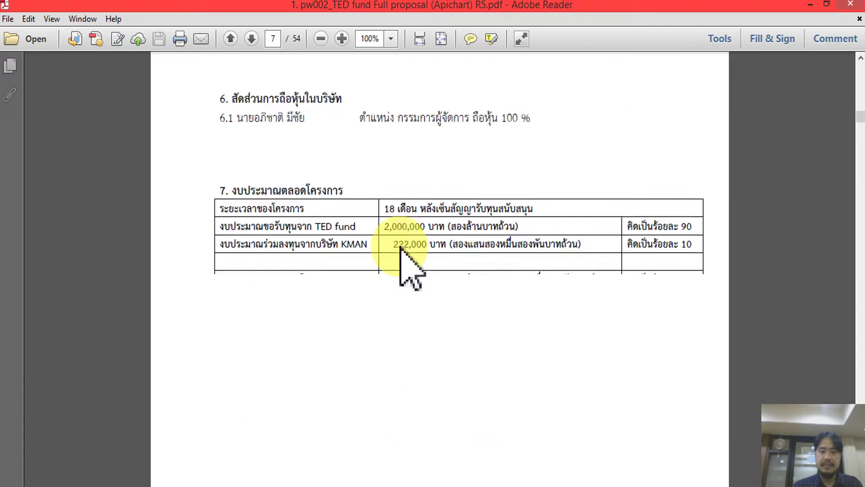
{"action": "scroll", "coordinate": [401, 243], "scroll_direction": "down", "scroll_amount": 20}
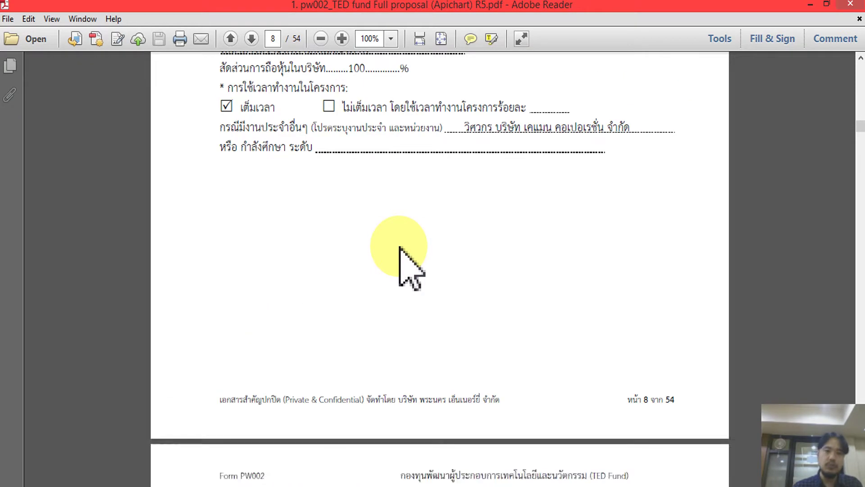
{"action": "scroll", "coordinate": [397, 249], "scroll_direction": "down", "scroll_amount": 20}
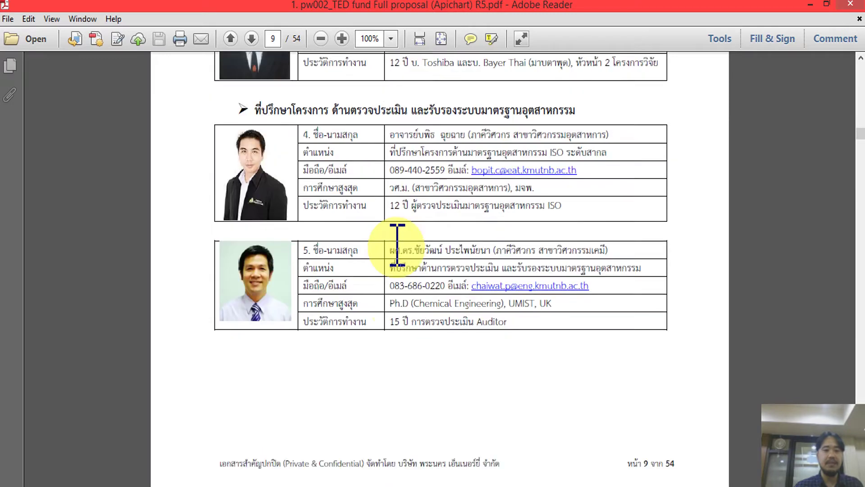
{"action": "scroll", "coordinate": [403, 244], "scroll_direction": "down", "scroll_amount": 3}
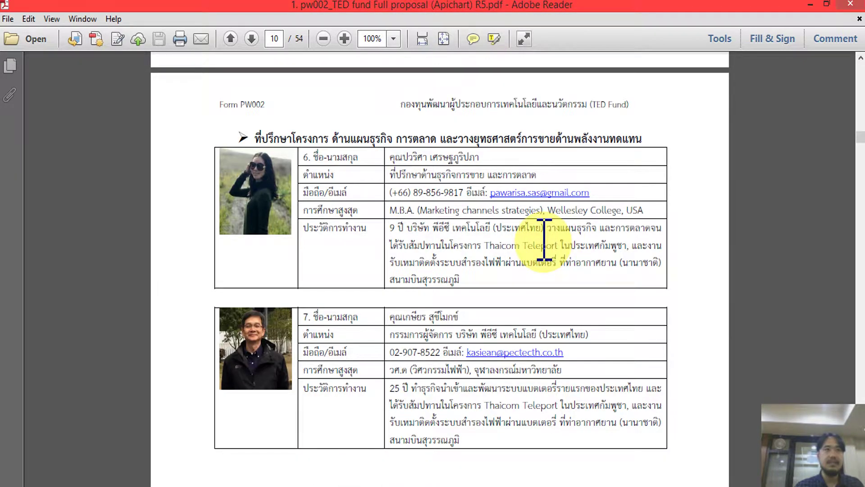
{"action": "scroll", "coordinate": [544, 229], "scroll_direction": "up", "scroll_amount": 5}
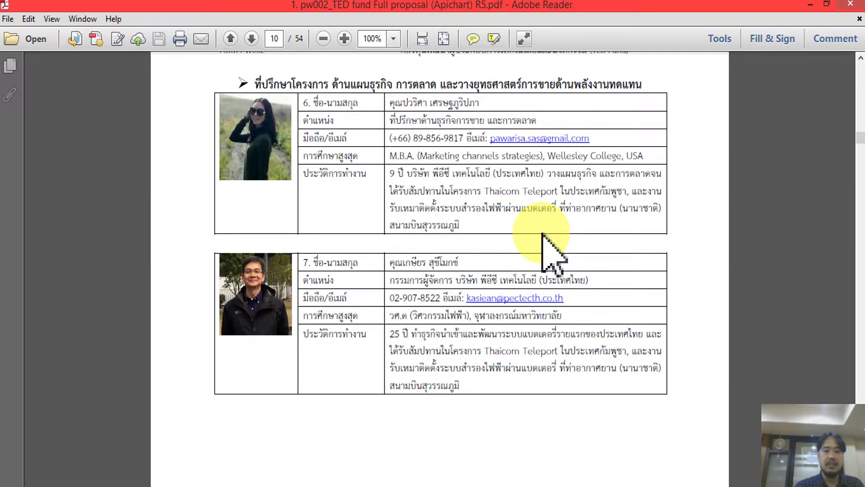
{"action": "scroll", "coordinate": [542, 233], "scroll_direction": "up", "scroll_amount": 5}
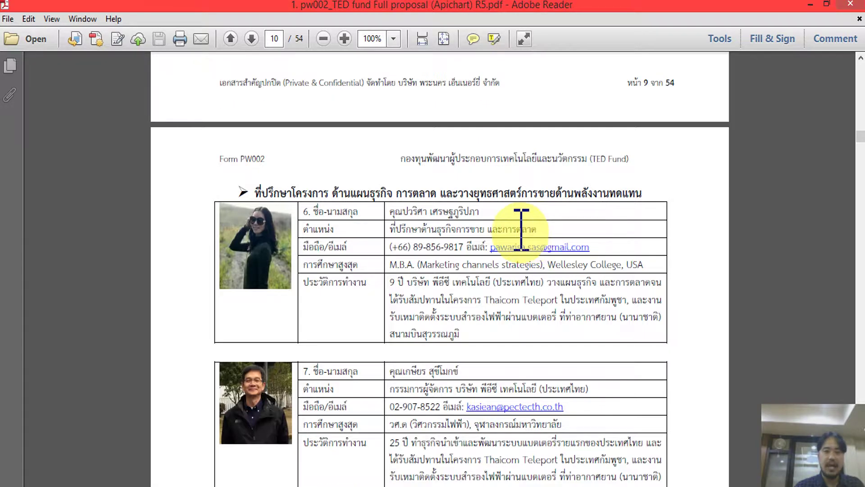
{"action": "scroll", "coordinate": [521, 231], "scroll_direction": "down", "scroll_amount": 12}
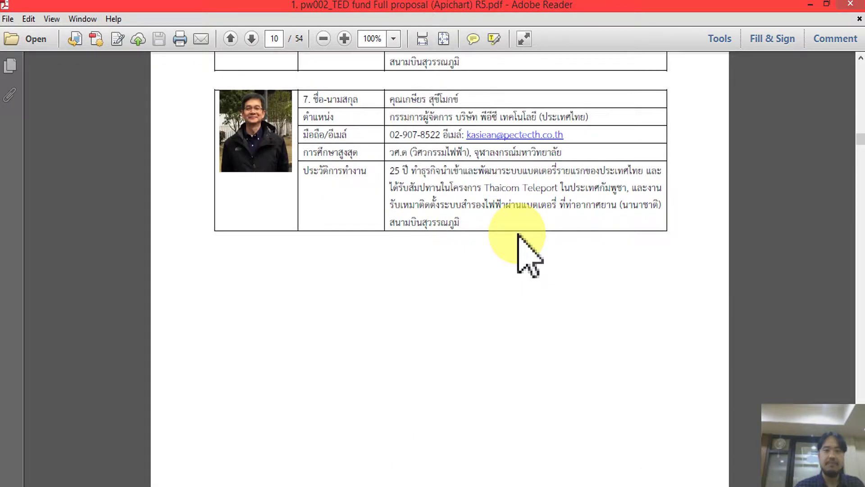
{"action": "scroll", "coordinate": [518, 243], "scroll_direction": "down", "scroll_amount": 20}
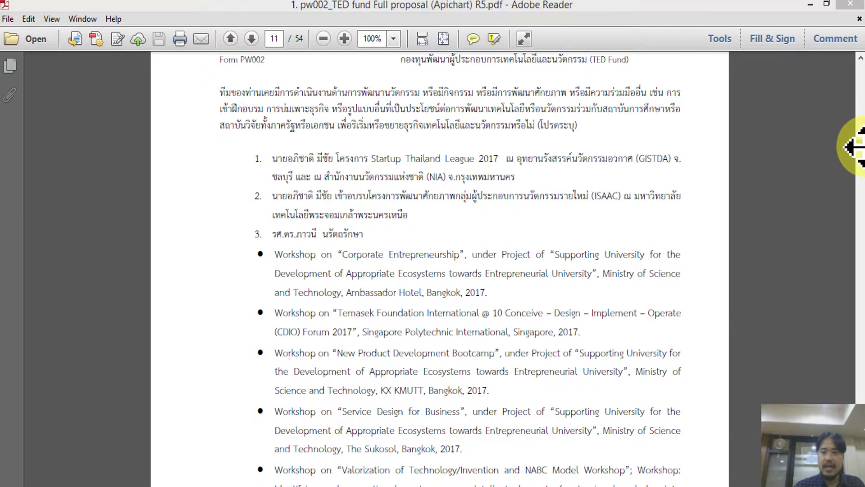
Step: Find Table 6 on page 43 of the proposal and compare it with the Table 6 heading and first items in the Excel expense workbook
{"action": "left_click_drag", "start_coordinate": [849, 147], "coordinate": [853, 387]}
{"action": "scroll", "coordinate": [473, 357], "scroll_direction": "down", "scroll_amount": 8}
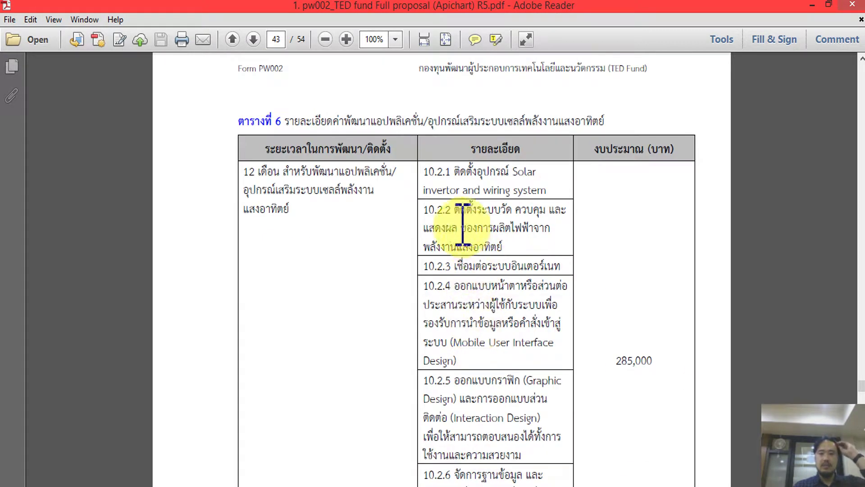
{"action": "key", "text": "alt+Tab"}
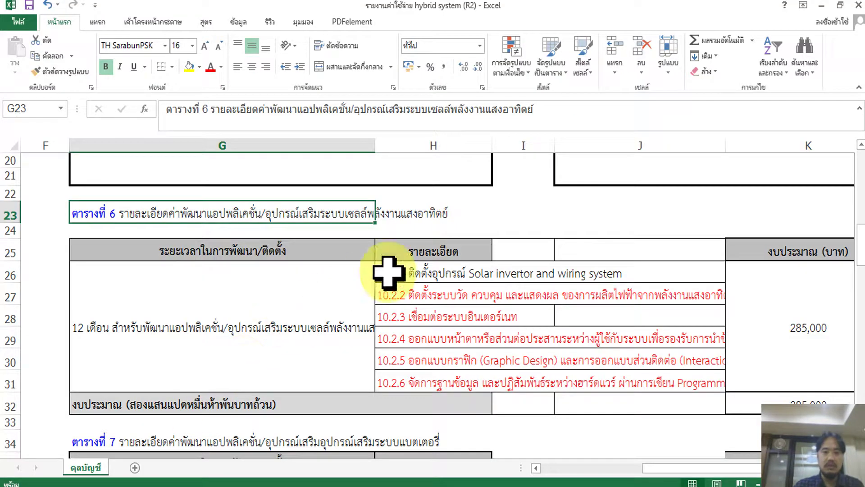
{"action": "left_click", "coordinate": [413, 296]}
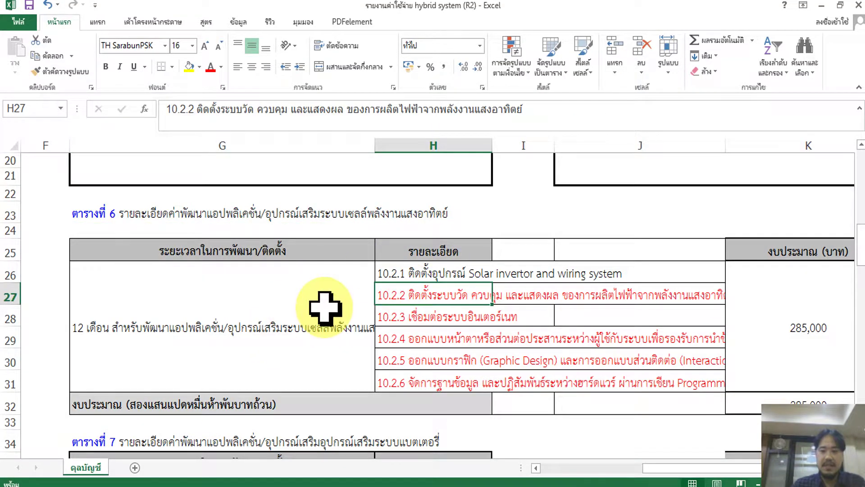
{"action": "left_click", "coordinate": [408, 272]}
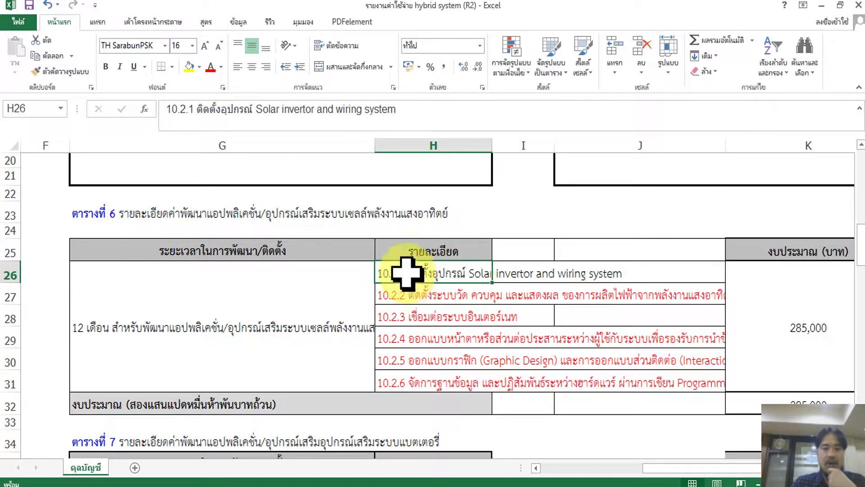
{"action": "left_click", "coordinate": [514, 276]}
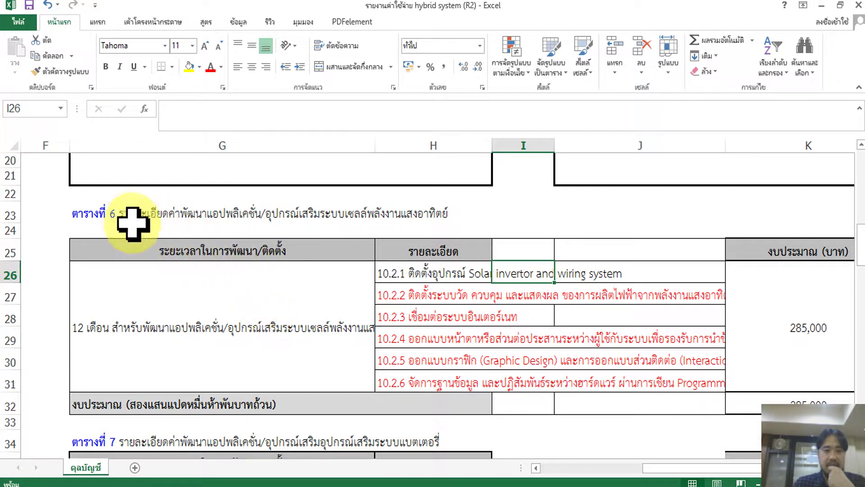
{"action": "left_click", "coordinate": [89, 216]}
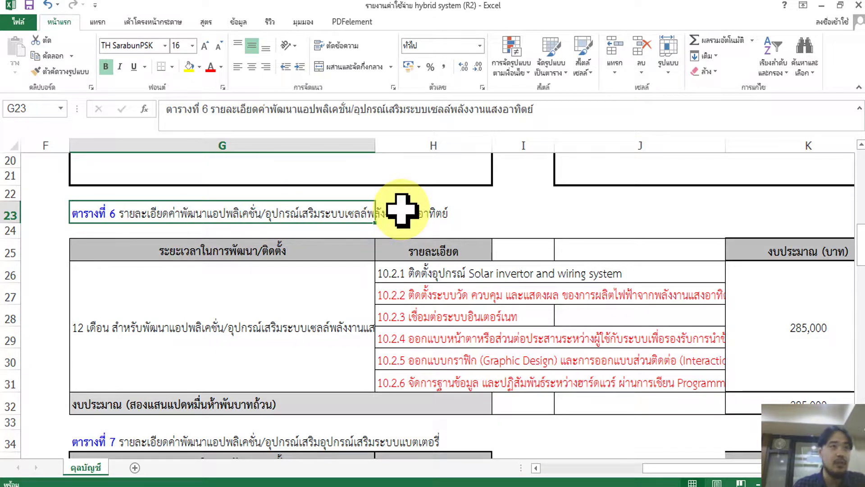
Step: Compare the Table 6 solar cell heading with the Table 7 battery heading in the expense sheet
{"action": "scroll", "coordinate": [370, 242], "scroll_direction": "down", "scroll_amount": 2}
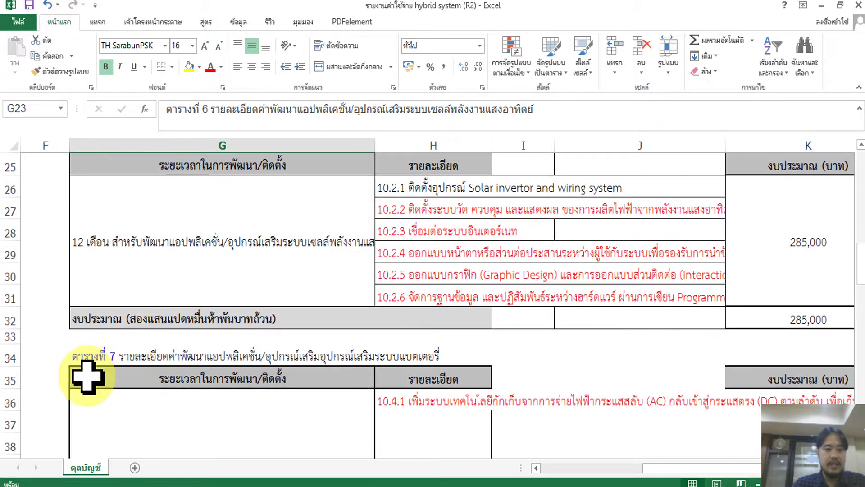
{"action": "left_click", "coordinate": [90, 353]}
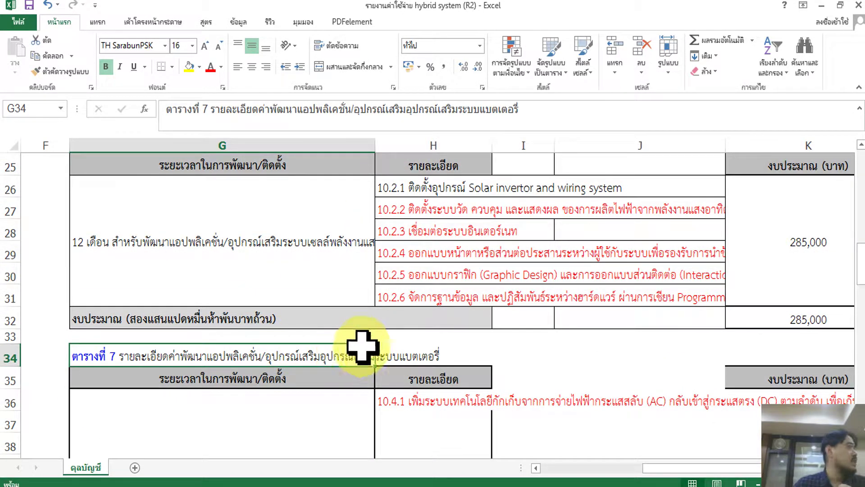
{"action": "scroll", "coordinate": [371, 339], "scroll_direction": "up", "scroll_amount": 2}
{"action": "left_click", "coordinate": [199, 210]}
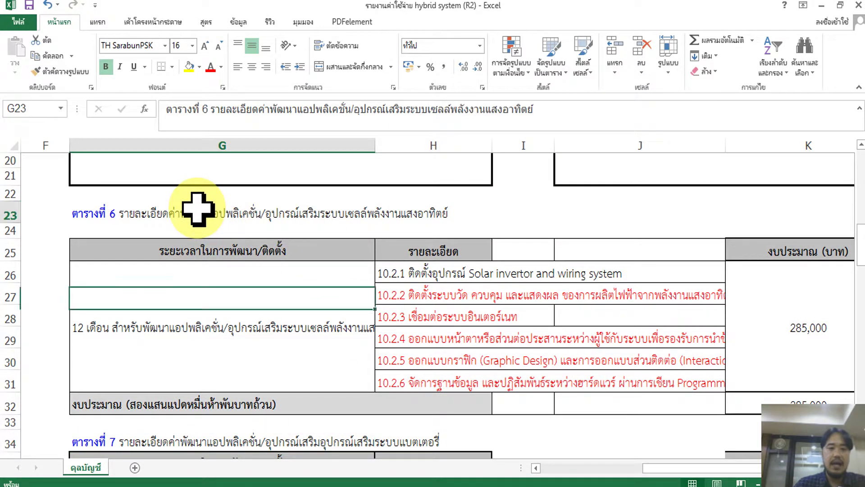
{"action": "left_click", "coordinate": [408, 216]}
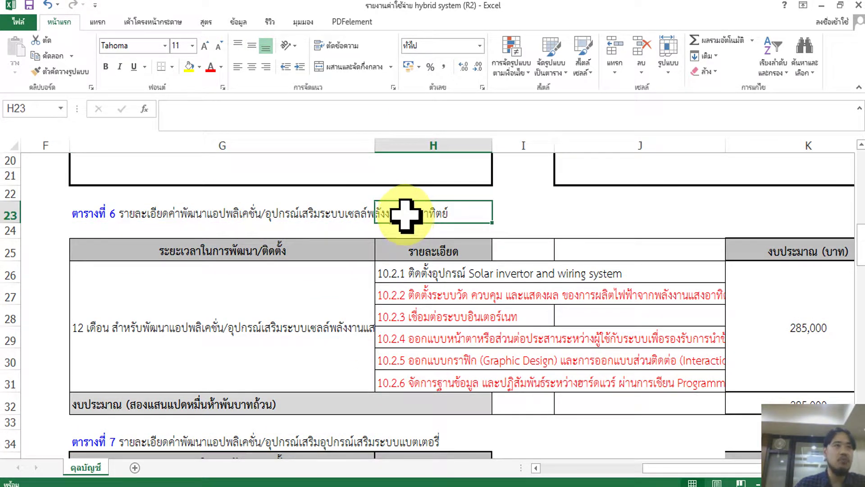
{"action": "left_click", "coordinate": [304, 216]}
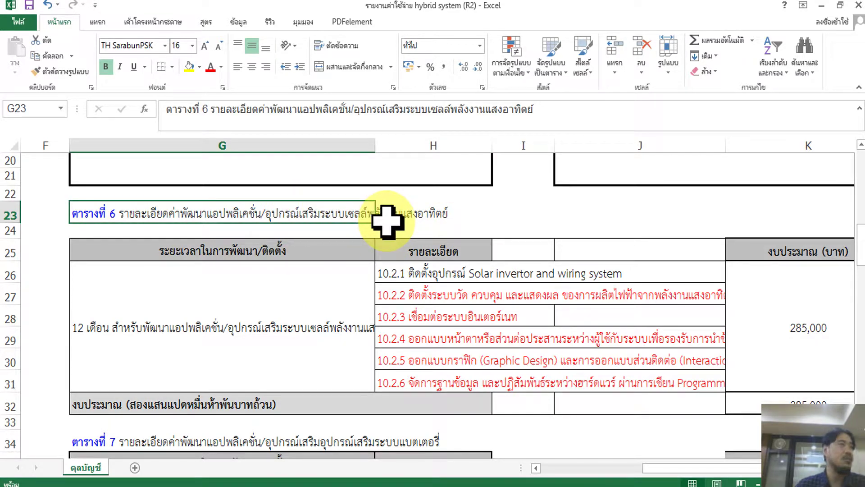
{"action": "scroll", "coordinate": [400, 251], "scroll_direction": "down", "scroll_amount": 2}
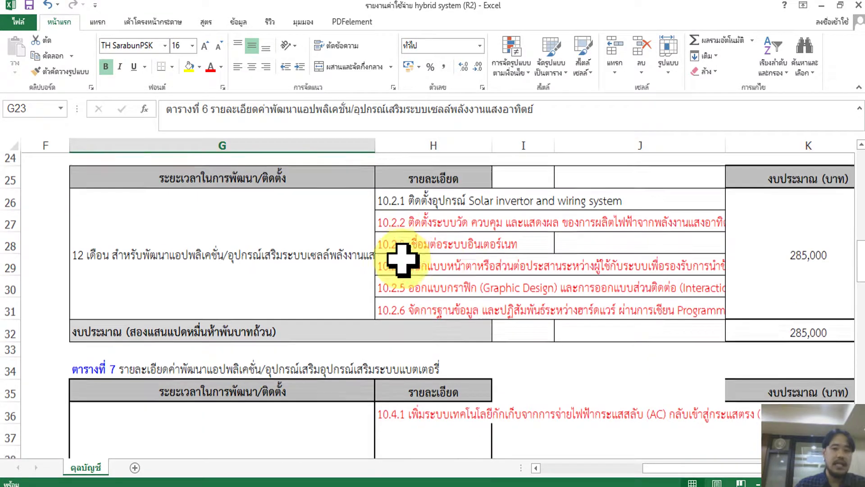
Step: Go through Table 6 items 10.2.2 to 10.2.6 and read the full text of the interface design and database entries
{"action": "left_click", "coordinate": [443, 212]}
{"action": "left_click", "coordinate": [441, 232]}
{"action": "left_click", "coordinate": [441, 255]}
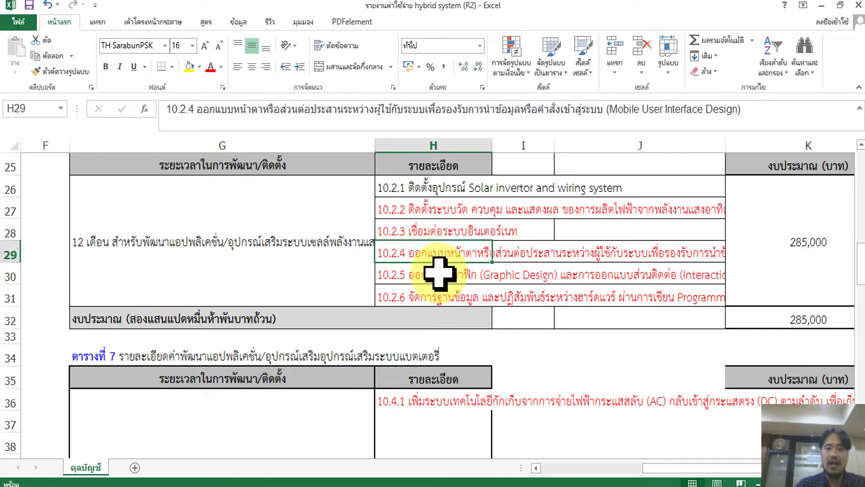
{"action": "left_click", "coordinate": [429, 227]}
{"action": "left_click", "coordinate": [427, 209]}
{"action": "left_click", "coordinate": [433, 229]}
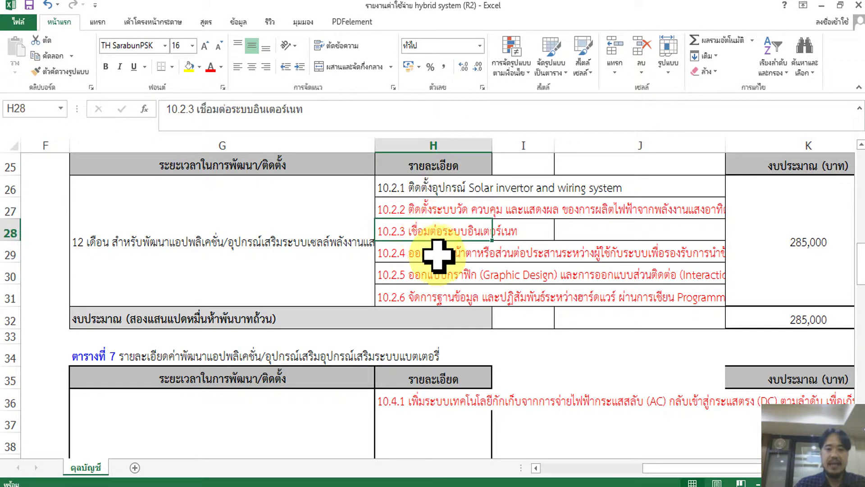
{"action": "left_click", "coordinate": [440, 253]}
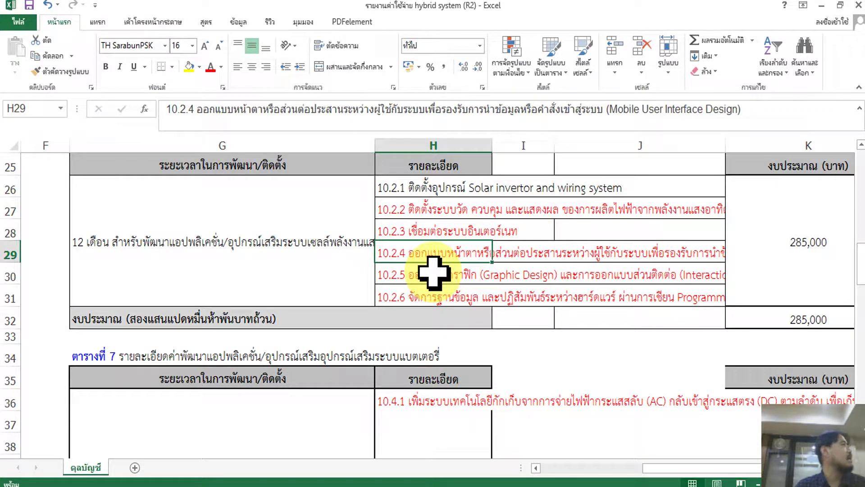
{"action": "left_click", "coordinate": [429, 295]}
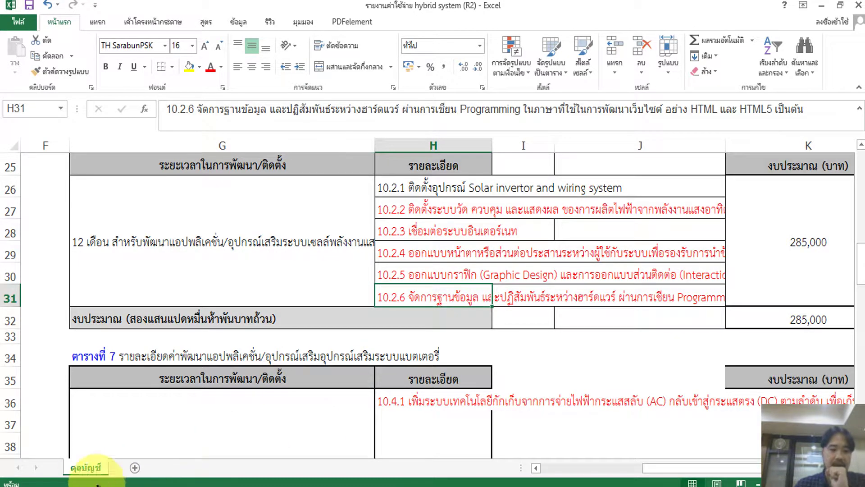
Step: Switch to File Explorer and open the 4. Publication folder inside 1. ChERD publication (Paper 1) on the passport (H:) drive
{"action": "left_click", "coordinate": [49, 480]}
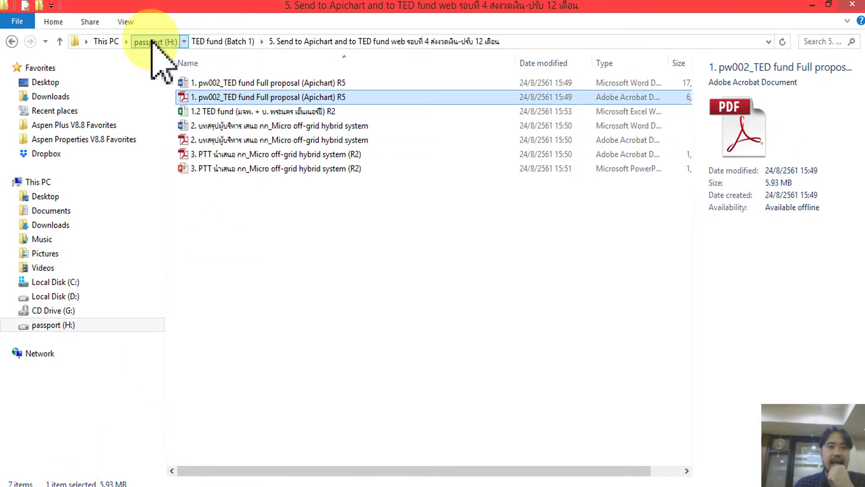
{"action": "left_click", "coordinate": [155, 41]}
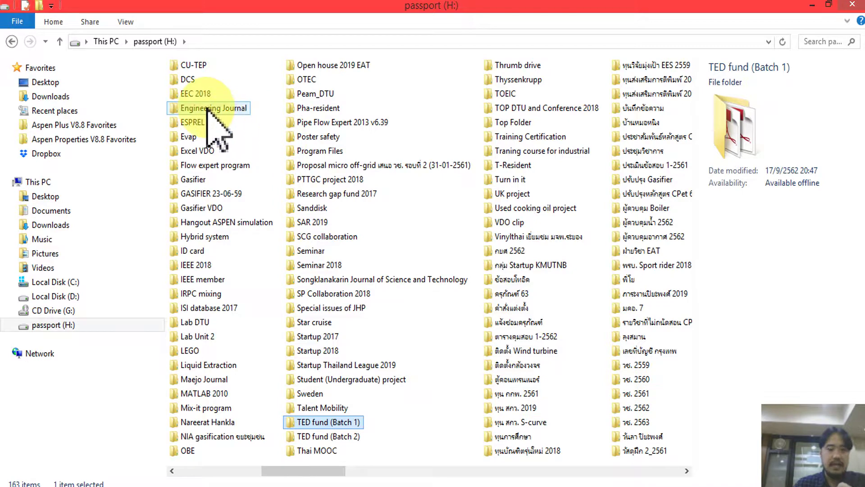
{"action": "scroll", "coordinate": [220, 109], "scroll_direction": "left", "scroll_amount": 2}
{"action": "double_click", "coordinate": [234, 93]}
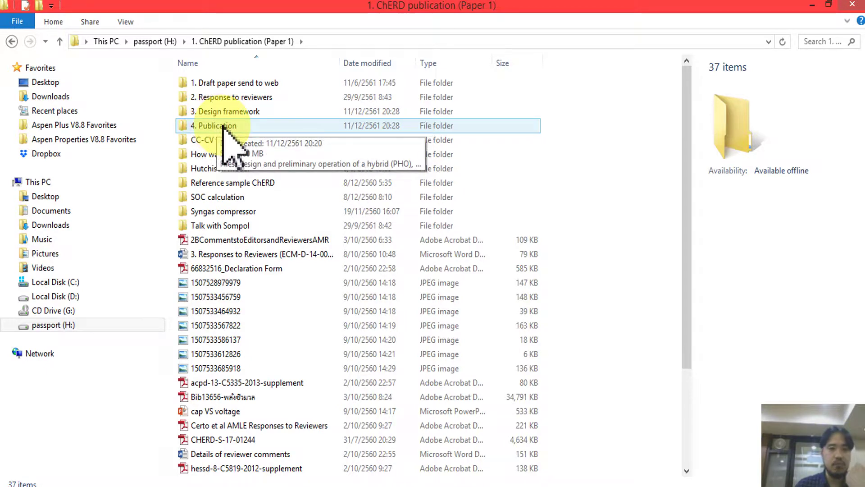
{"action": "left_click", "coordinate": [215, 128]}
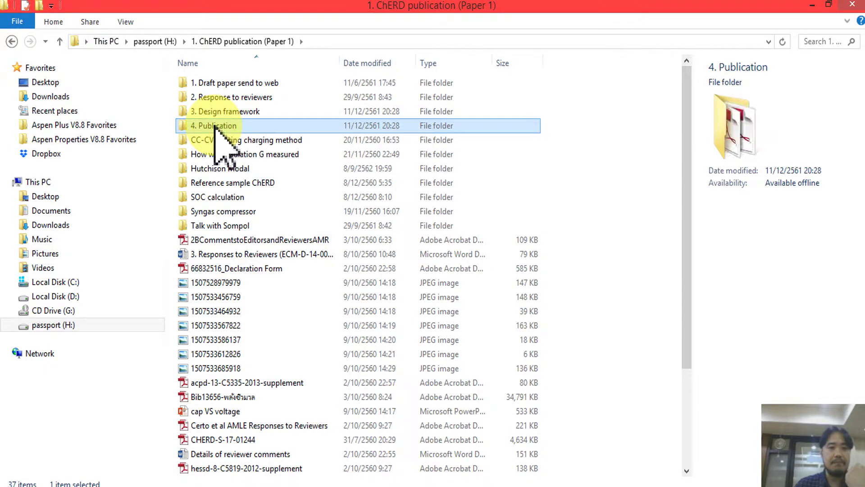
{"action": "double_click", "coordinate": [216, 127]}
Step: Open the Design and preliminary operation of a hybrid (PHO) PDF, hide its bookmarks and show it at 100% zoom
{"action": "left_click", "coordinate": [247, 84]}
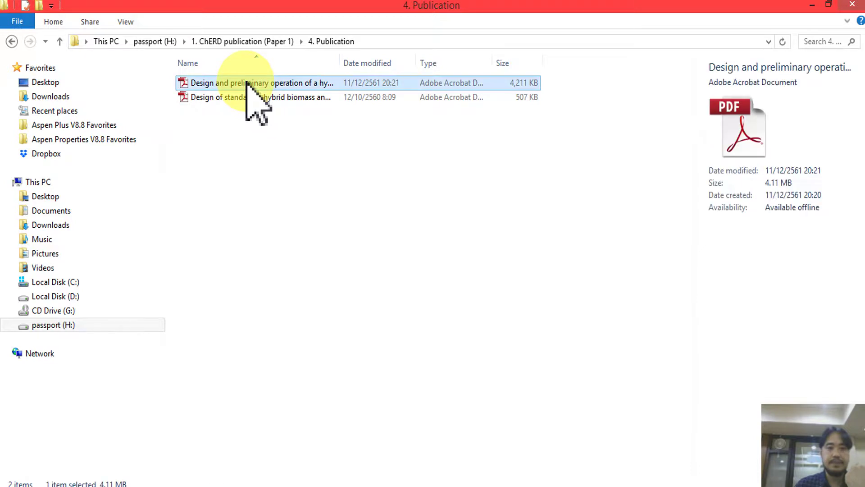
{"action": "double_click", "coordinate": [247, 84]}
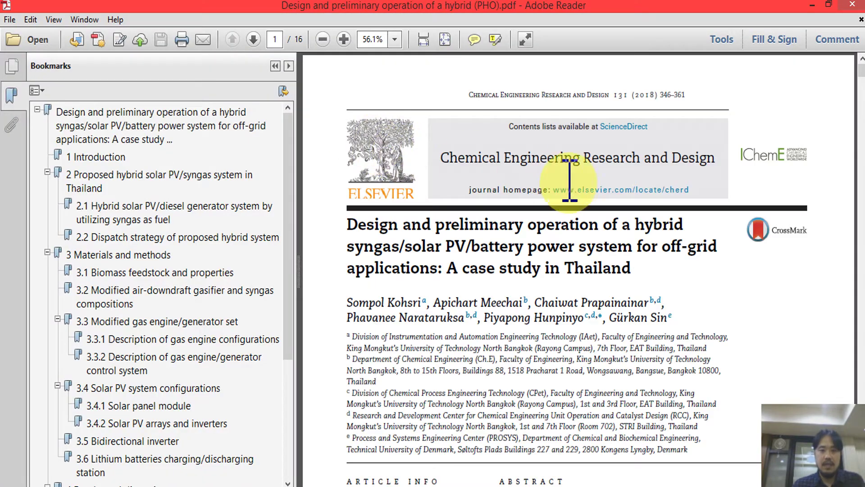
{"action": "left_click", "coordinate": [275, 66]}
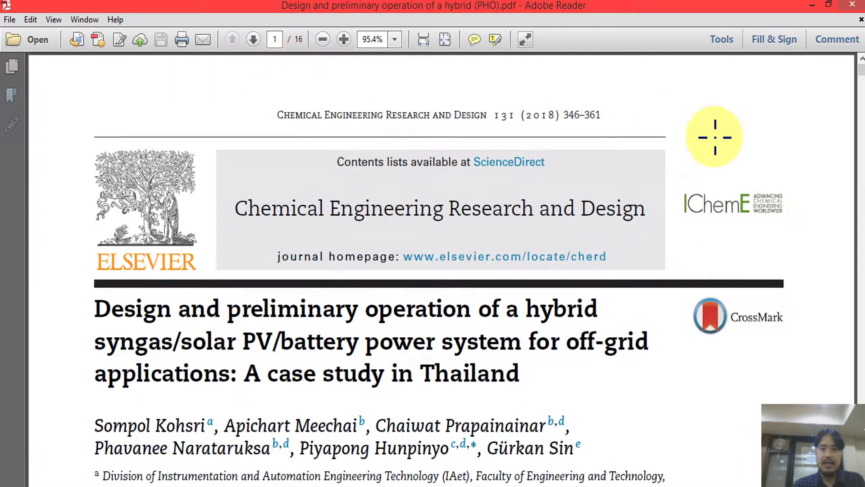
{"action": "key", "text": "ctrl+1"}
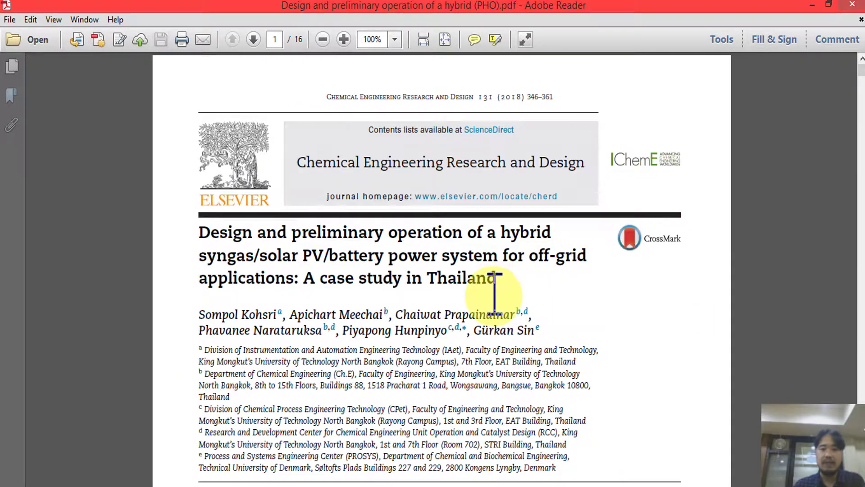
Step: Examine the paper's title, author list and affiliations on page 1, singling out the last author
{"action": "scroll", "coordinate": [555, 328], "scroll_direction": "down", "scroll_amount": 1}
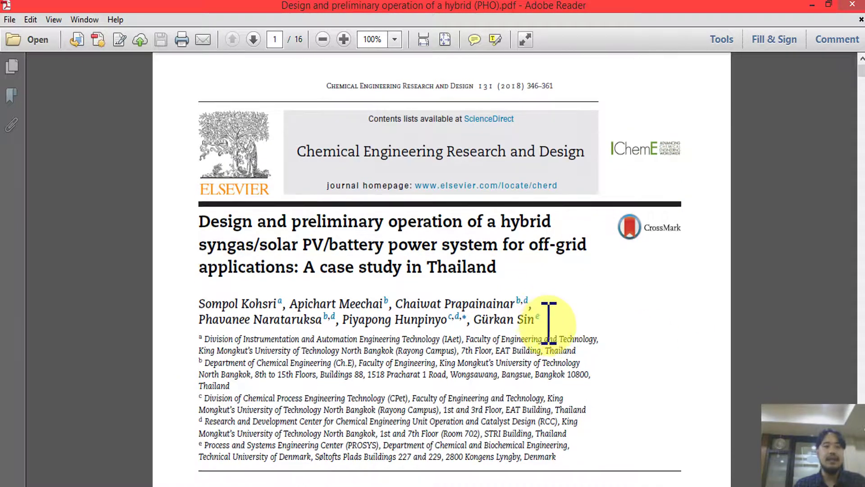
{"action": "left_click_drag", "start_coordinate": [476, 321], "coordinate": [536, 329]}
{"action": "left_click", "coordinate": [444, 349]}
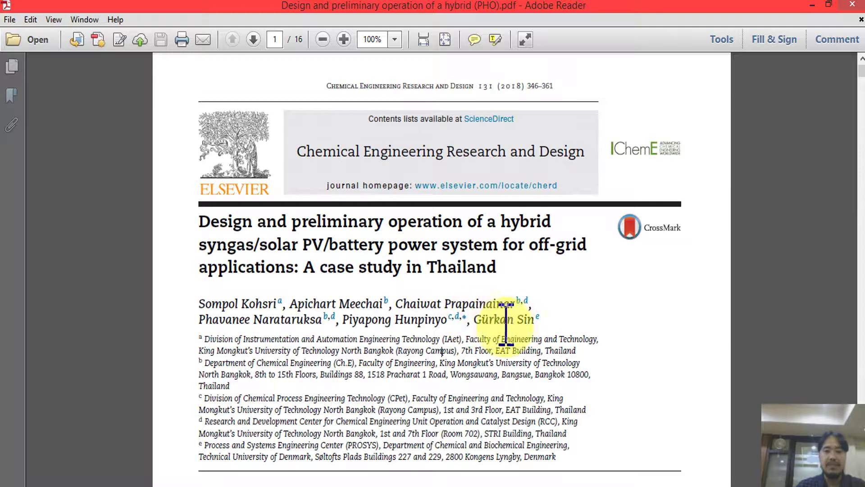
{"action": "scroll", "coordinate": [512, 321], "scroll_direction": "down", "scroll_amount": 3}
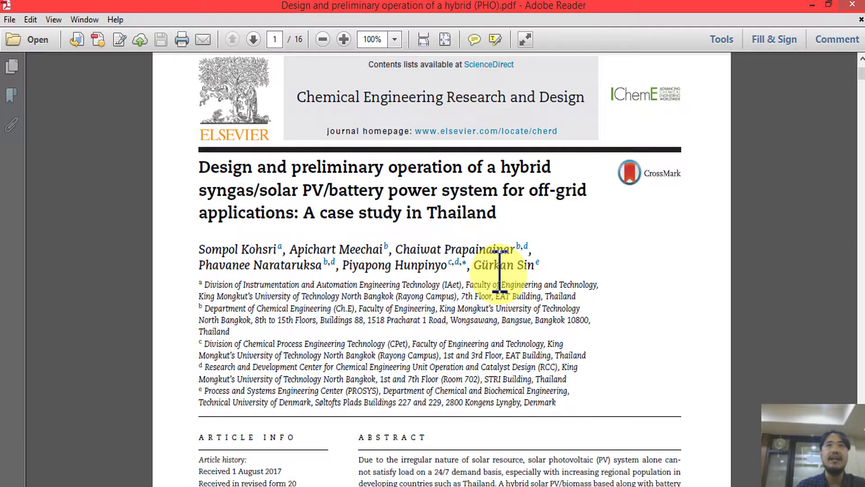
Step: Go to page 6 of the paper and examine the Fig. 3 downdraft reactor schematic, the gasifier equations and section 3.3
{"action": "scroll", "coordinate": [500, 275], "scroll_direction": "down", "scroll_amount": 6}
{"action": "left_click_drag", "start_coordinate": [861, 85], "coordinate": [858, 198]}
{"action": "scroll", "coordinate": [308, 167], "scroll_direction": "up", "scroll_amount": 1}
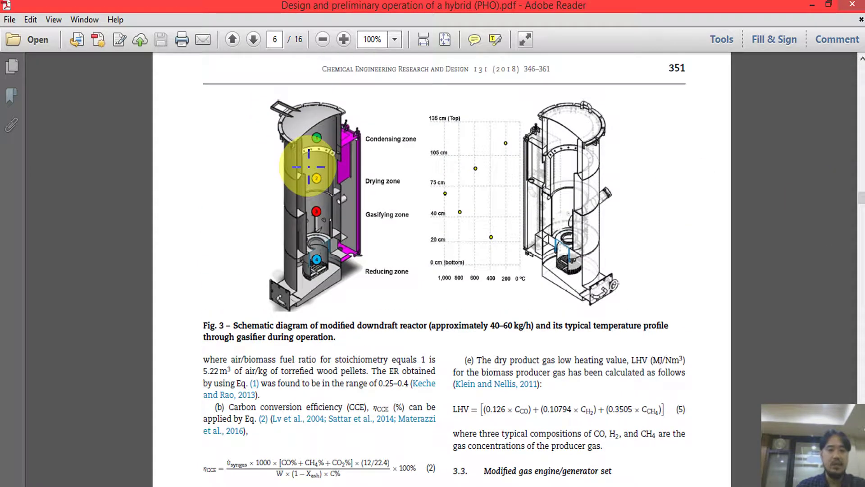
{"action": "scroll", "coordinate": [437, 200], "scroll_direction": "down", "scroll_amount": 10}
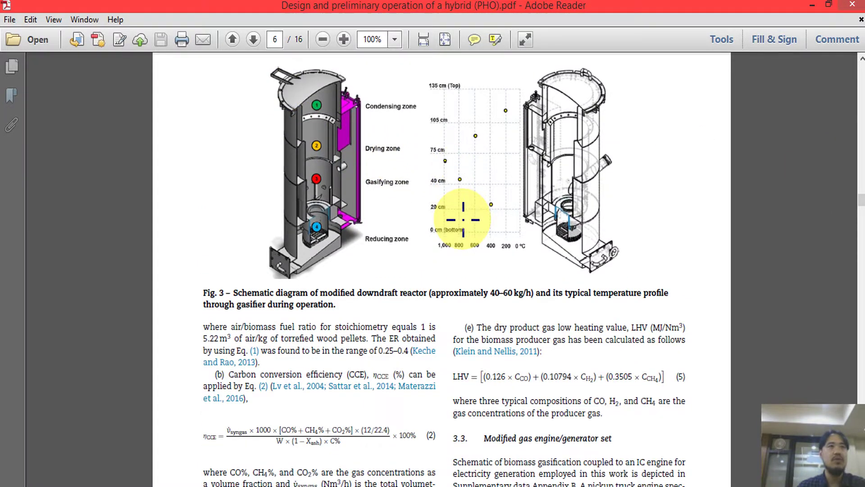
{"action": "scroll", "coordinate": [524, 246], "scroll_direction": "down", "scroll_amount": 4}
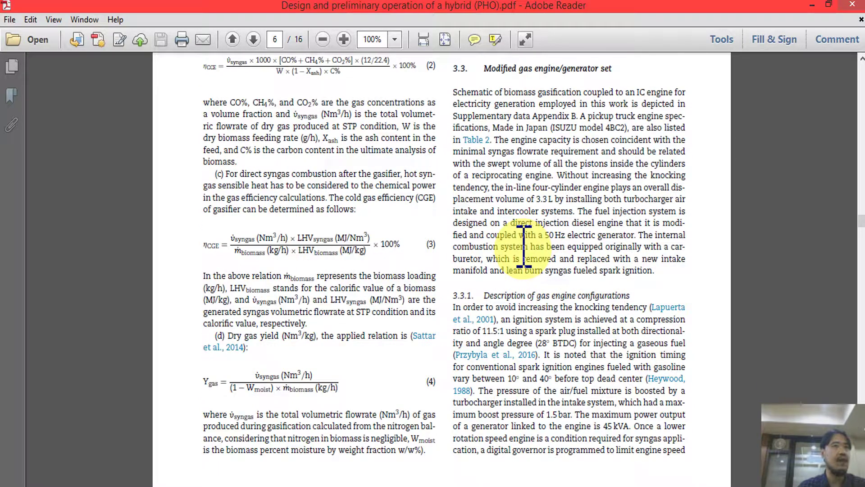
Step: Review the Table 2 genset performance on page 7, recheck Fig. 3, and continue through the gas engine configuration and control sections
{"action": "scroll", "coordinate": [516, 247], "scroll_direction": "down", "scroll_amount": 20}
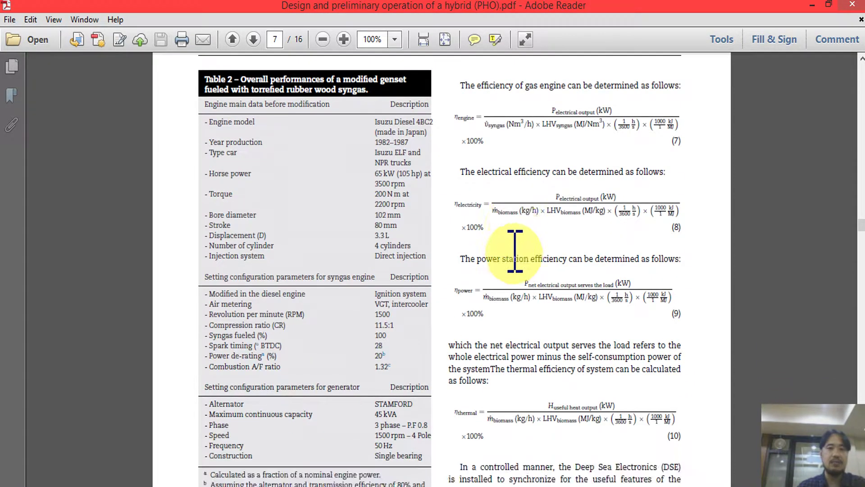
{"action": "scroll", "coordinate": [511, 241], "scroll_direction": "up", "scroll_amount": 20}
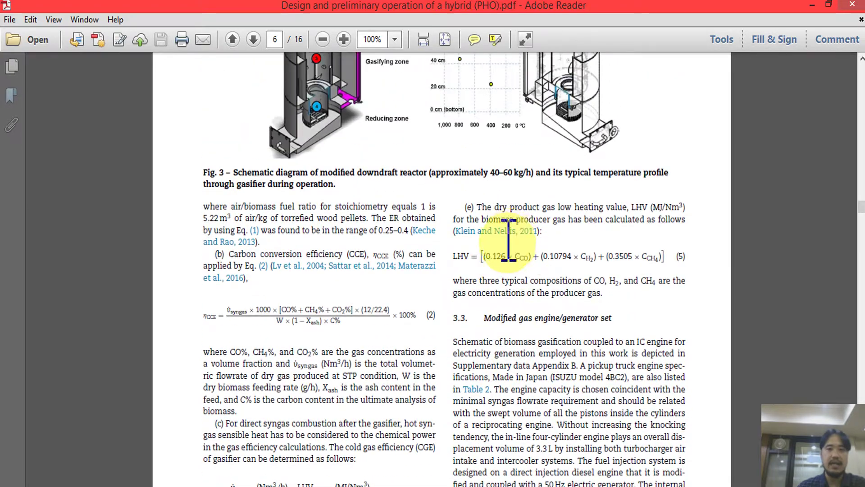
{"action": "scroll", "coordinate": [507, 239], "scroll_direction": "up", "scroll_amount": 6}
{"action": "scroll", "coordinate": [518, 275], "scroll_direction": "down", "scroll_amount": 10}
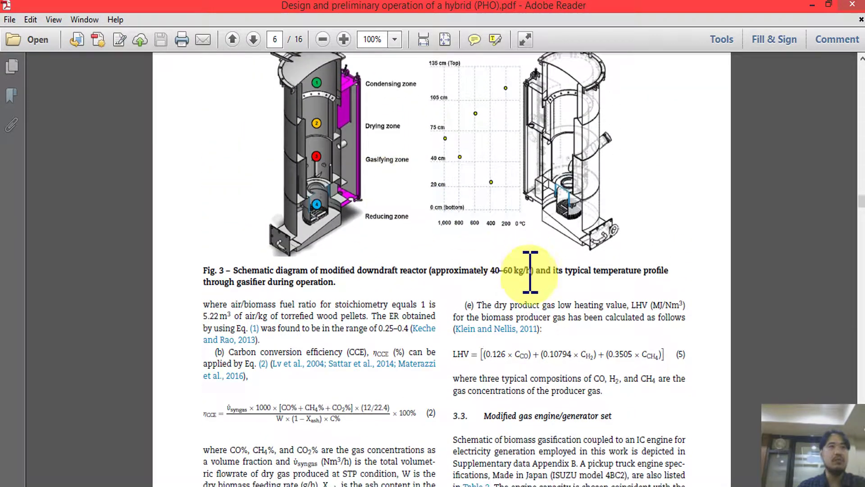
{"action": "scroll", "coordinate": [527, 302], "scroll_direction": "down", "scroll_amount": 15}
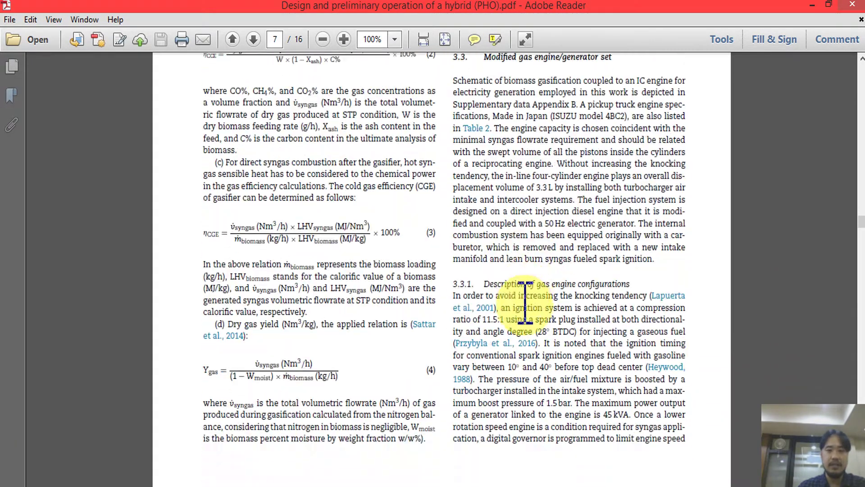
{"action": "scroll", "coordinate": [554, 298], "scroll_direction": "down", "scroll_amount": 4}
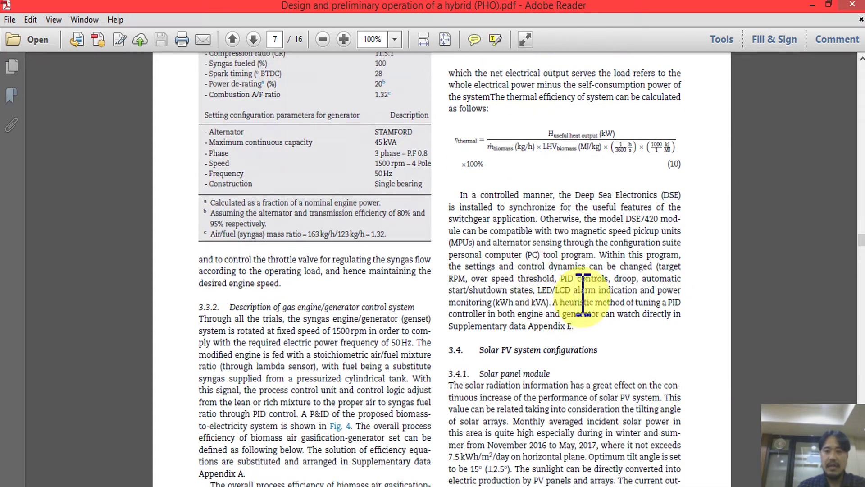
Step: Go to page 9 and examine the whole Fig. 5 electrical diagram of the hybrid syngas/solar PV/battery system
{"action": "left_click_drag", "start_coordinate": [861, 234], "coordinate": [860, 301]}
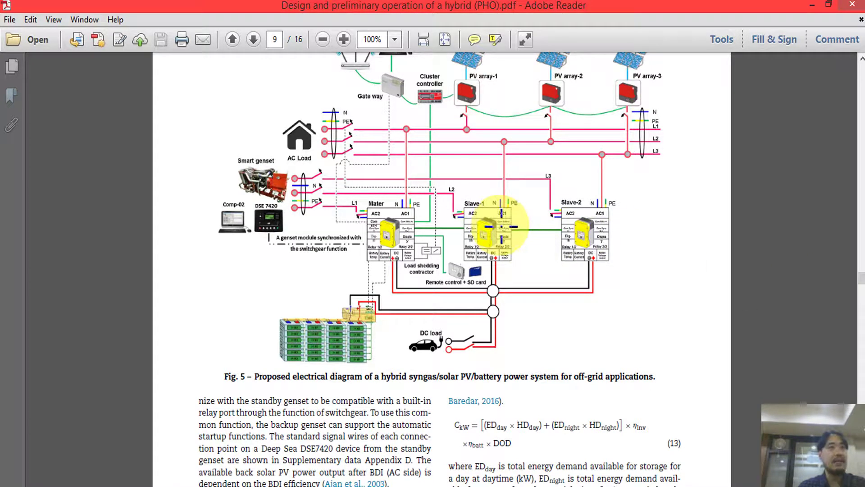
{"action": "scroll", "coordinate": [325, 131], "scroll_direction": "up", "scroll_amount": 1}
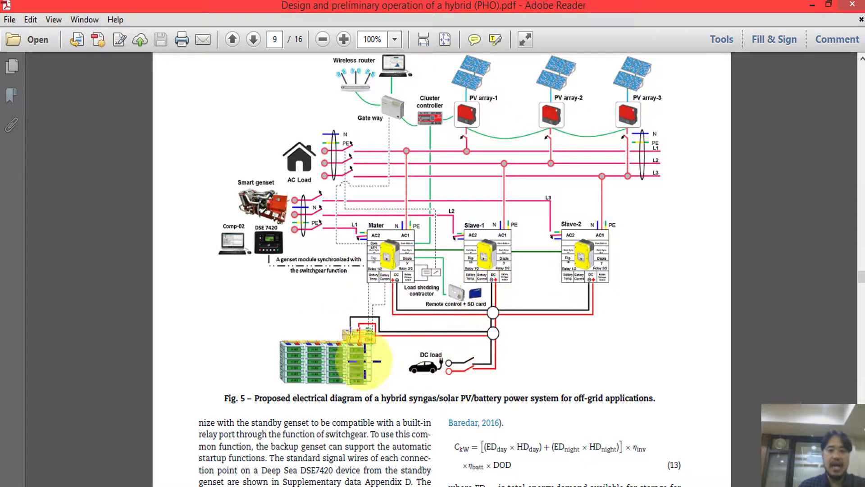
{"action": "scroll", "coordinate": [407, 231], "scroll_direction": "up", "scroll_amount": 1}
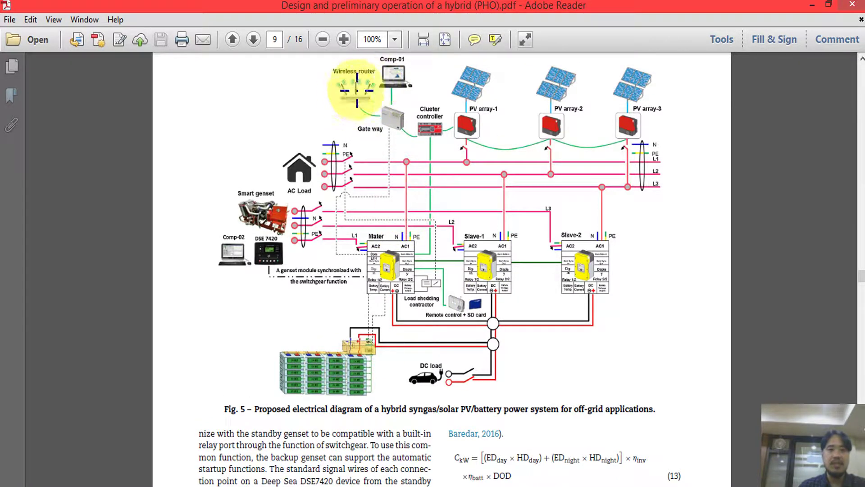
{"action": "scroll", "coordinate": [357, 132], "scroll_direction": "up", "scroll_amount": 1}
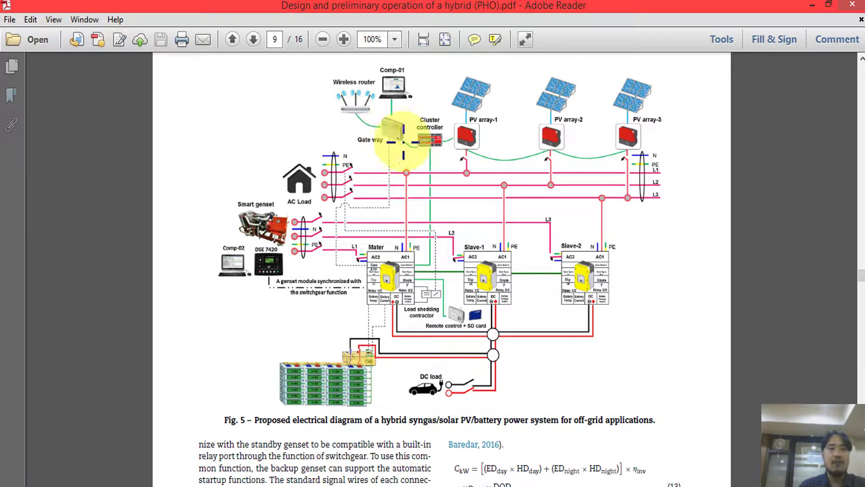
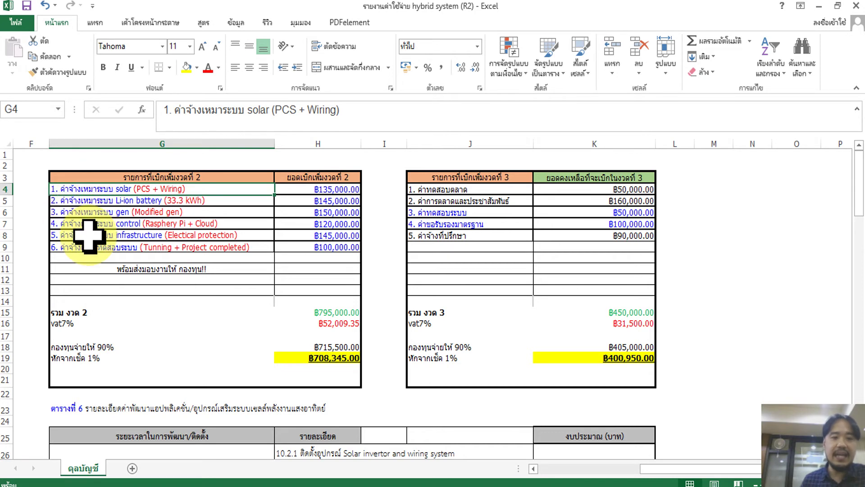
Step: Look over Table 6 in the expense workbook and check the formula for installment 2's amount after the 1% deduction
{"action": "scroll", "coordinate": [90, 236], "scroll_direction": "down", "scroll_amount": 3}
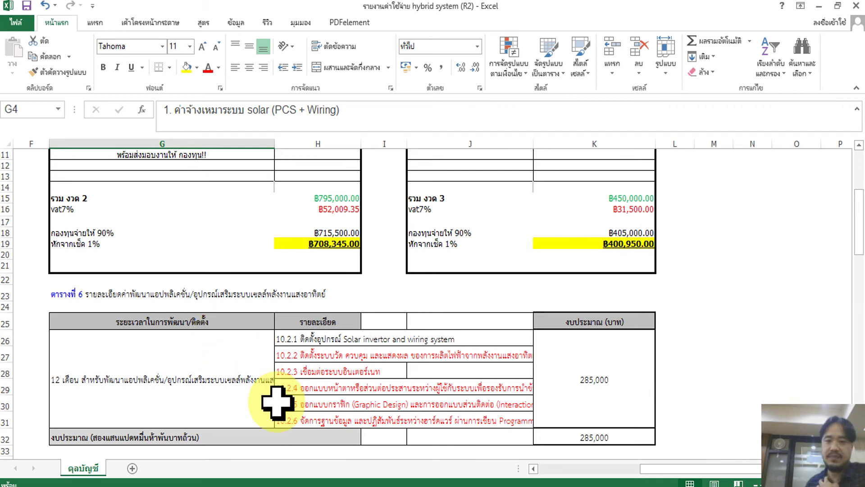
{"action": "scroll", "coordinate": [284, 290], "scroll_direction": "up", "scroll_amount": 4}
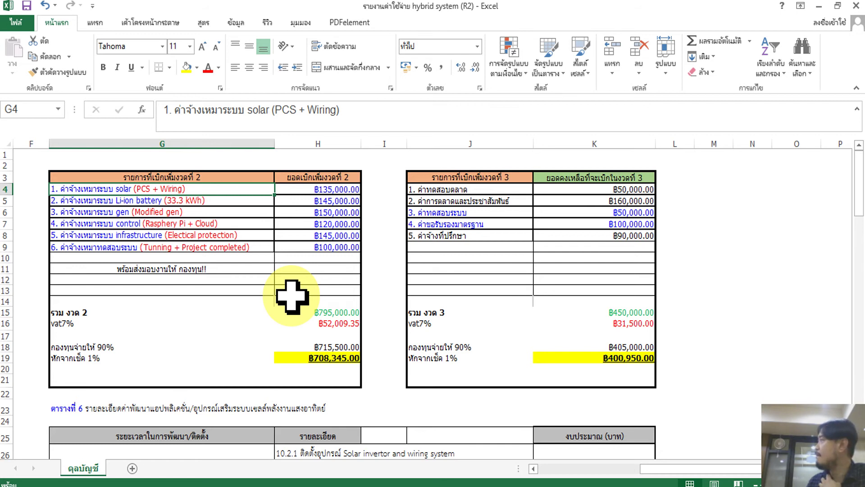
{"action": "left_click", "coordinate": [332, 358]}
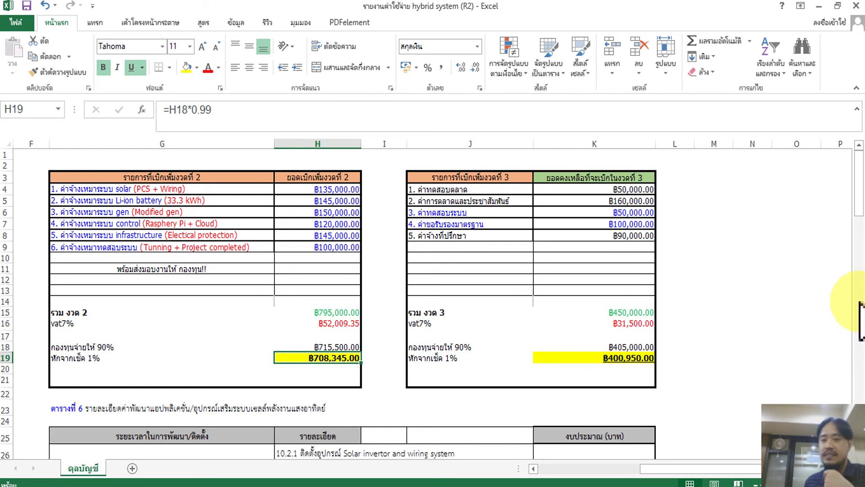
Step: Single out the system testing cost in the installment 3 list and the Modified gen item in the installment 2 list
{"action": "left_click", "coordinate": [448, 222]}
{"action": "left_click", "coordinate": [441, 214]}
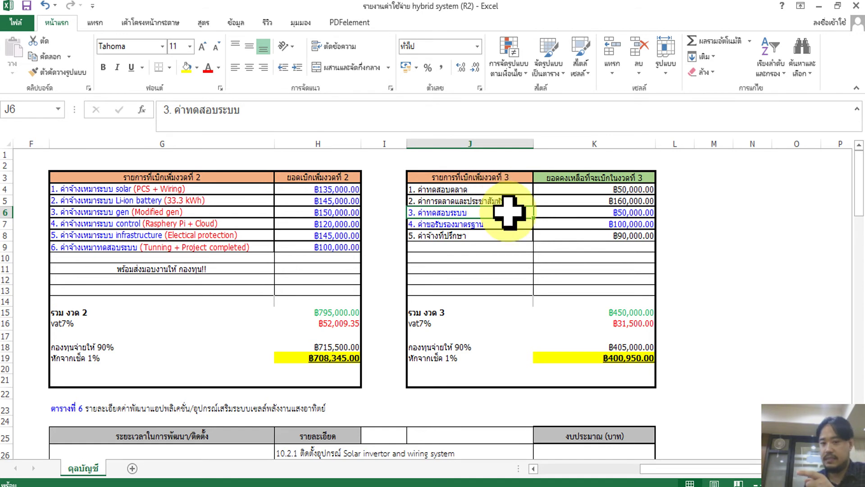
{"action": "left_click", "coordinate": [668, 214]}
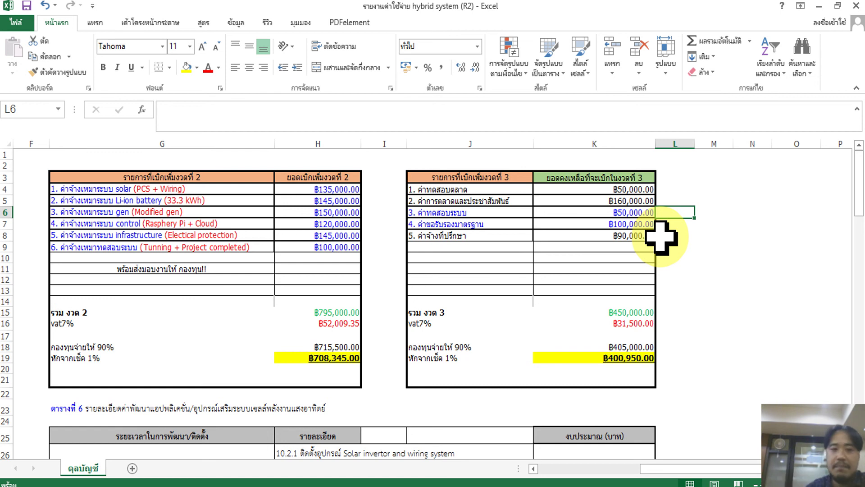
{"action": "left_click", "coordinate": [85, 212]}
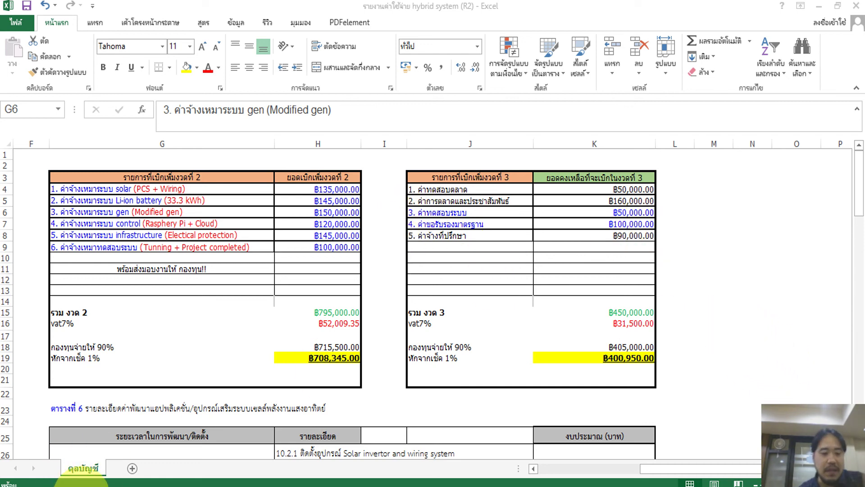
Step: Switch to File Explorer, go up to the parent system design folder and select its 3. testing system folder
{"action": "left_click", "coordinate": [36, 485]}
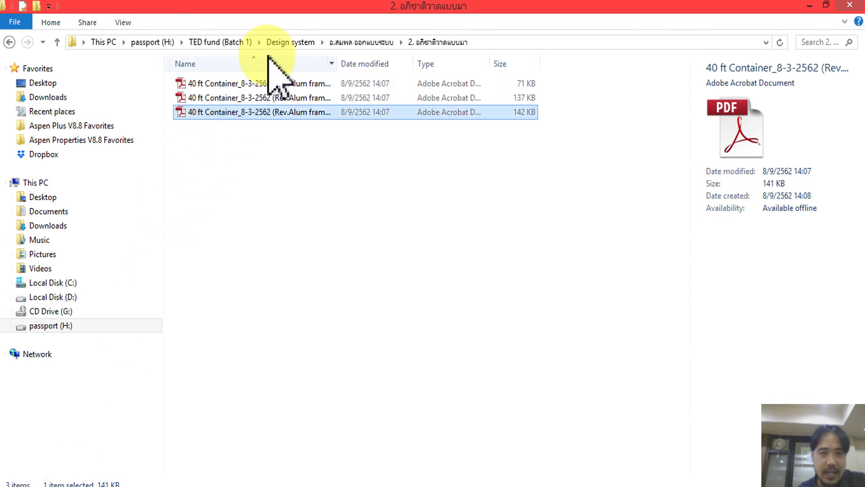
{"action": "left_click", "coordinate": [348, 42]}
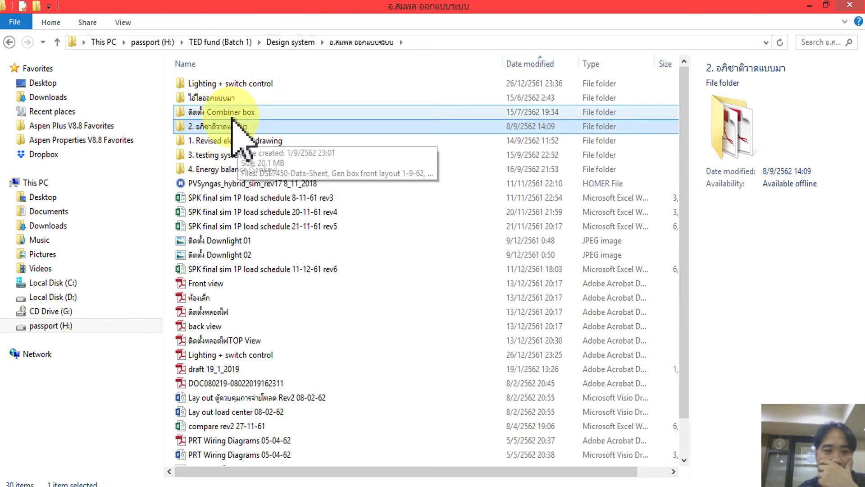
{"action": "left_click", "coordinate": [231, 155]}
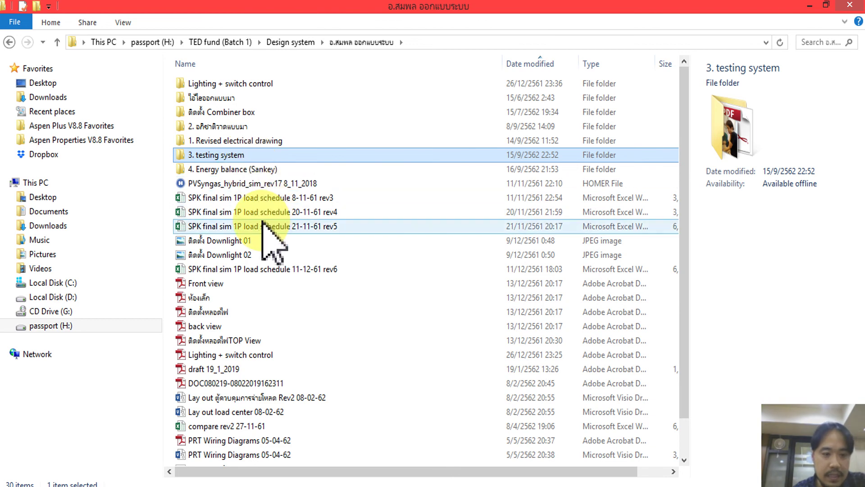